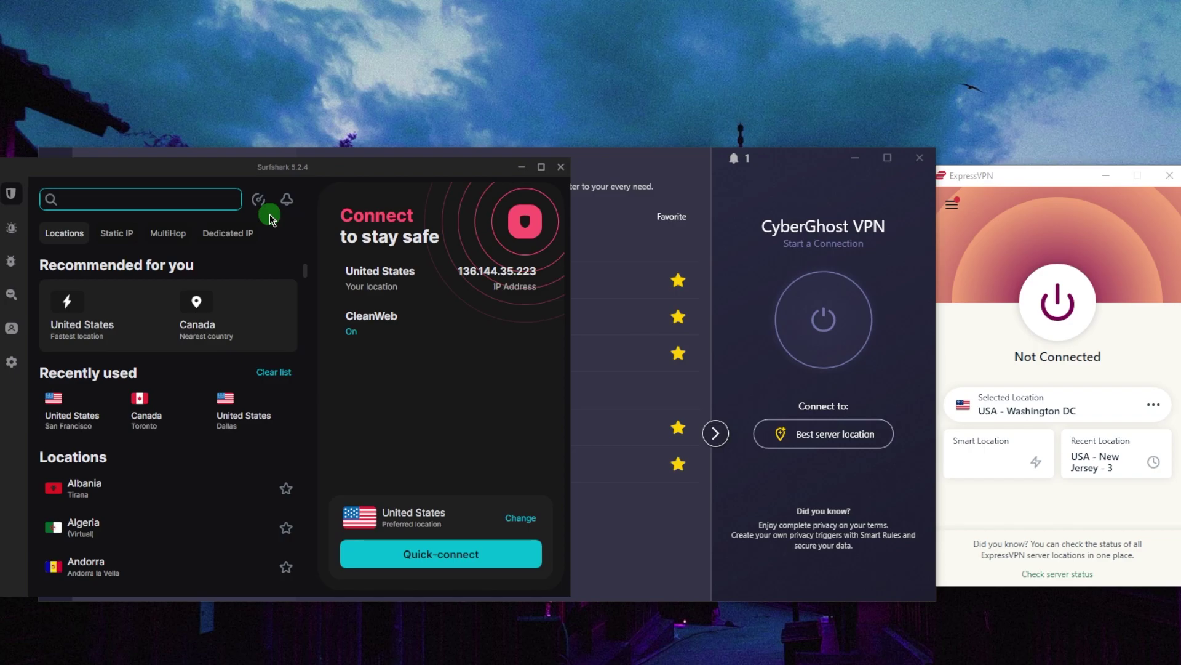
# Step: Connect ExpressVPN to USA - Washington DC and confirm the IP check shows Washington, District of Columbia
pyautogui.click(975, 252)
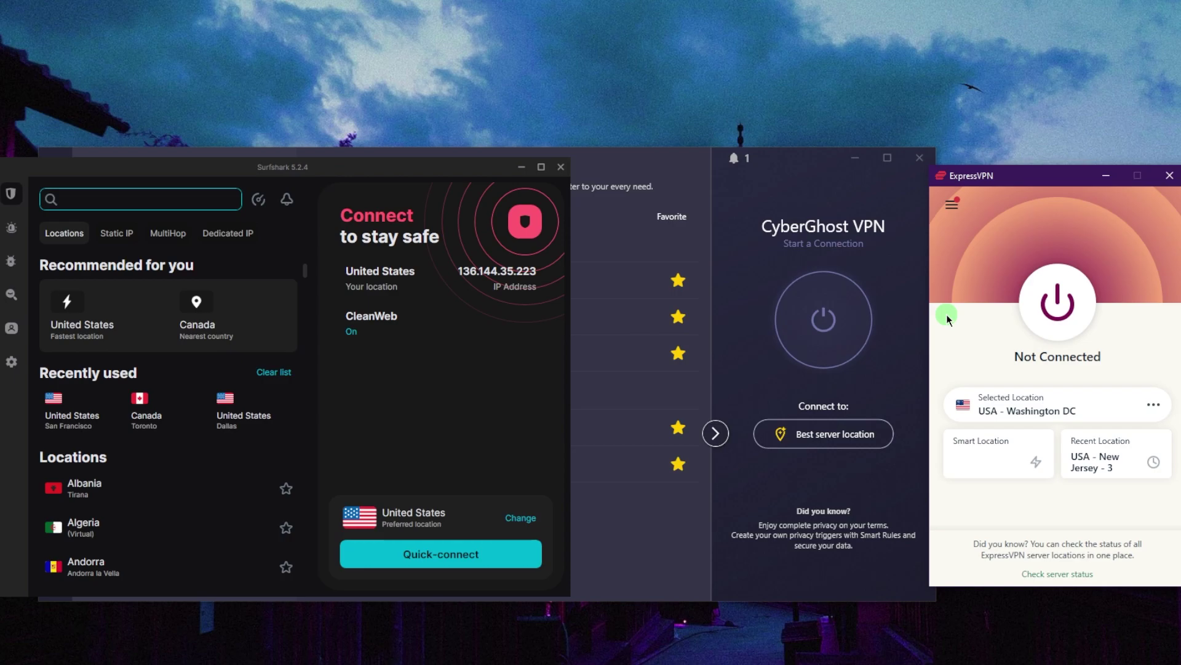
pyautogui.click(1045, 320)
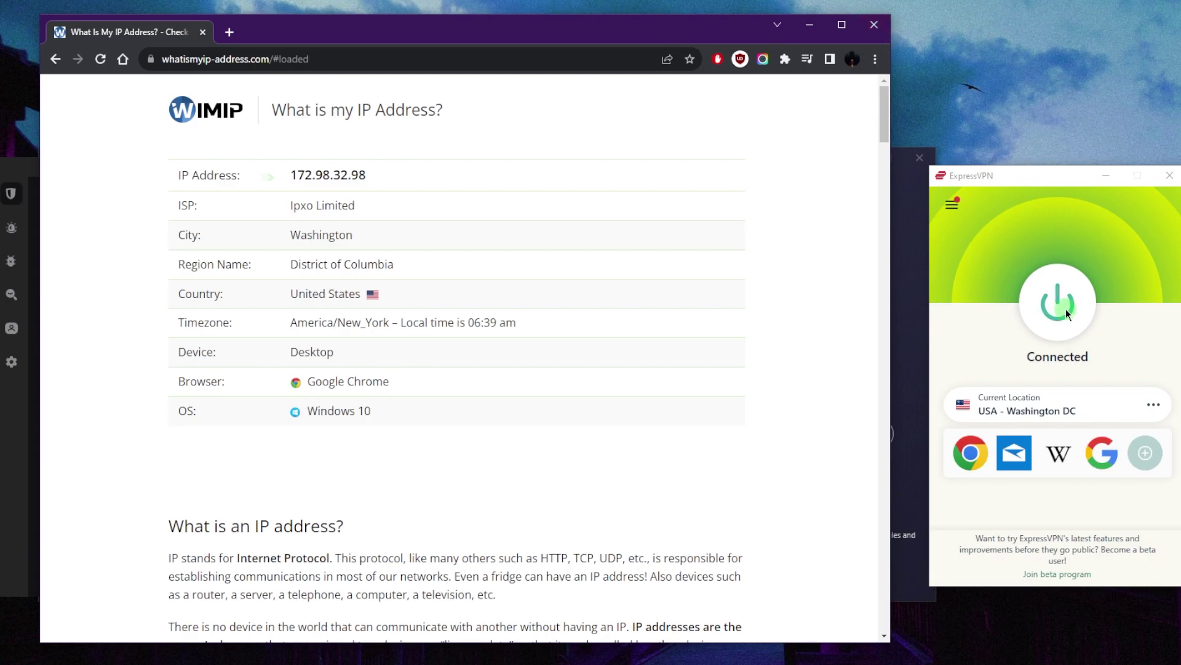
pyautogui.click(816, 24)
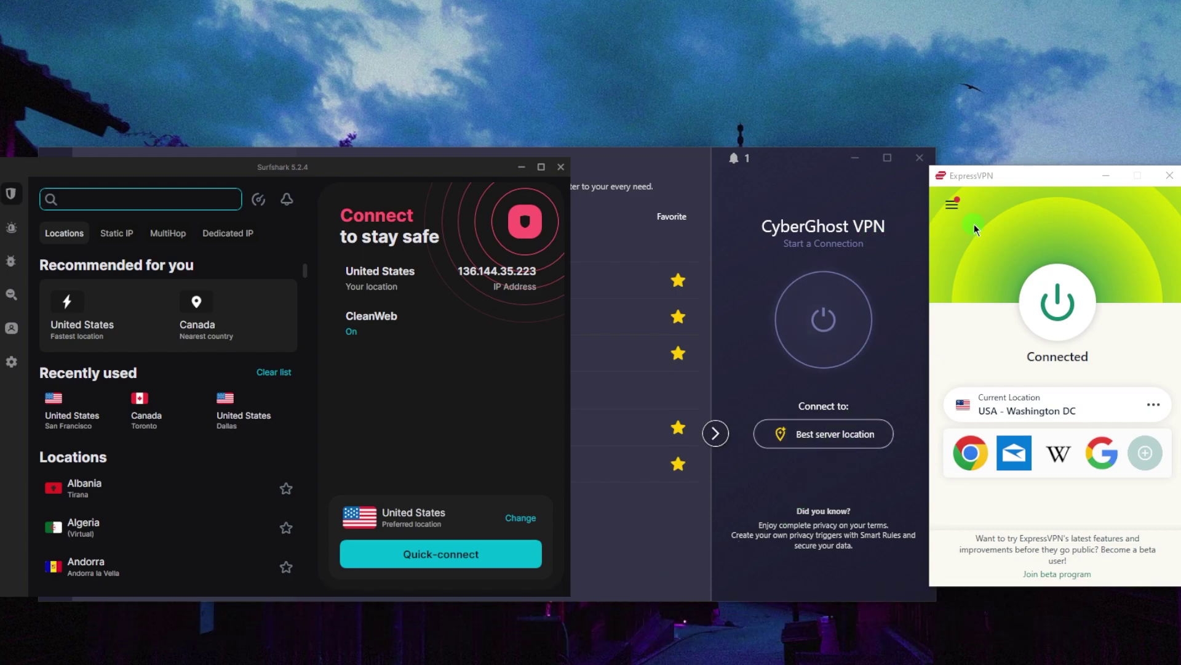
# Step: Pick India (via UK) under Asia Pacific locations and recheck the IP, now showing Chennai, India
pyautogui.click(955, 205)
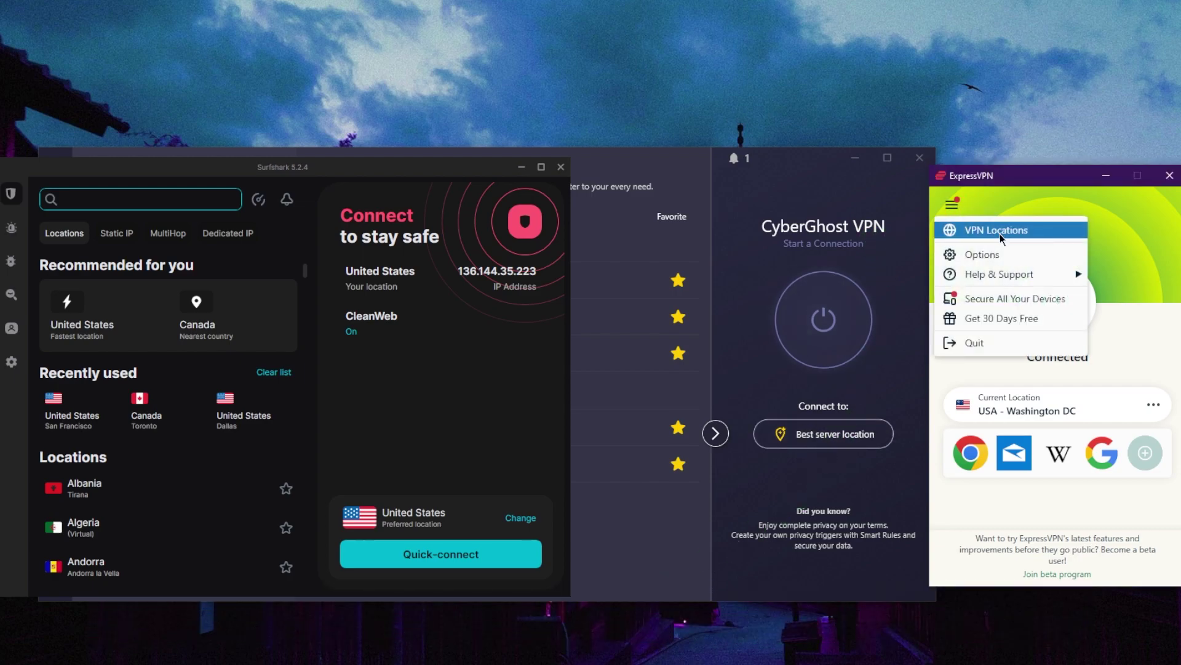
pyautogui.click(991, 229)
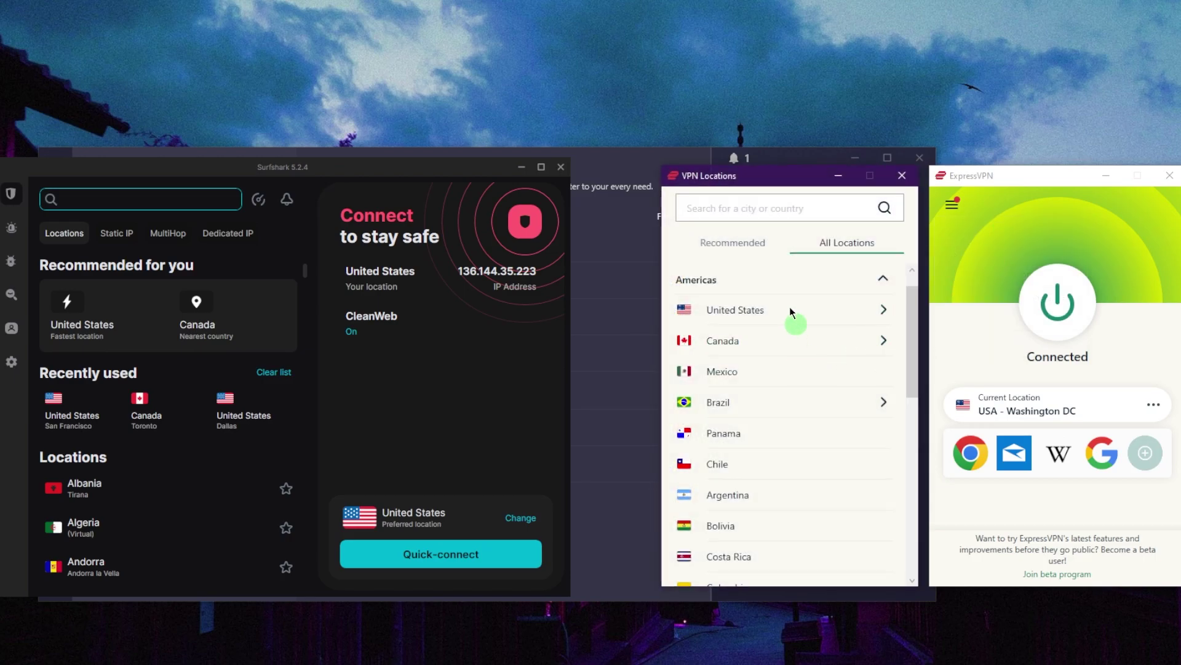
pyautogui.click(883, 280)
pyautogui.click(890, 279)
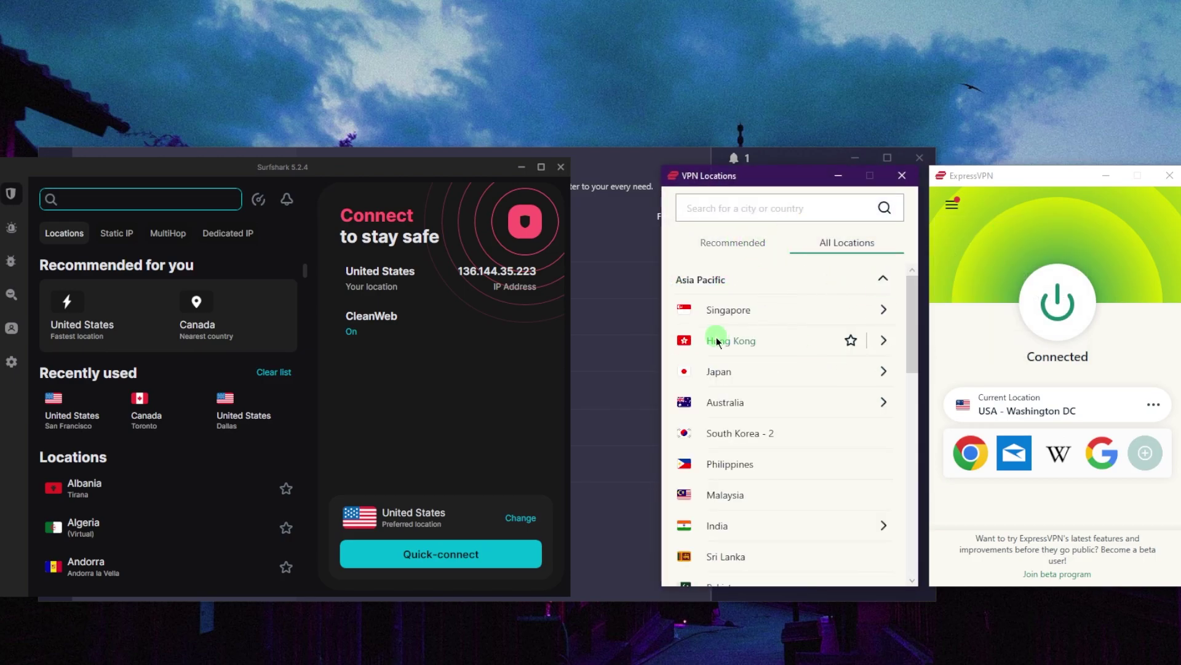
pyautogui.click(709, 520)
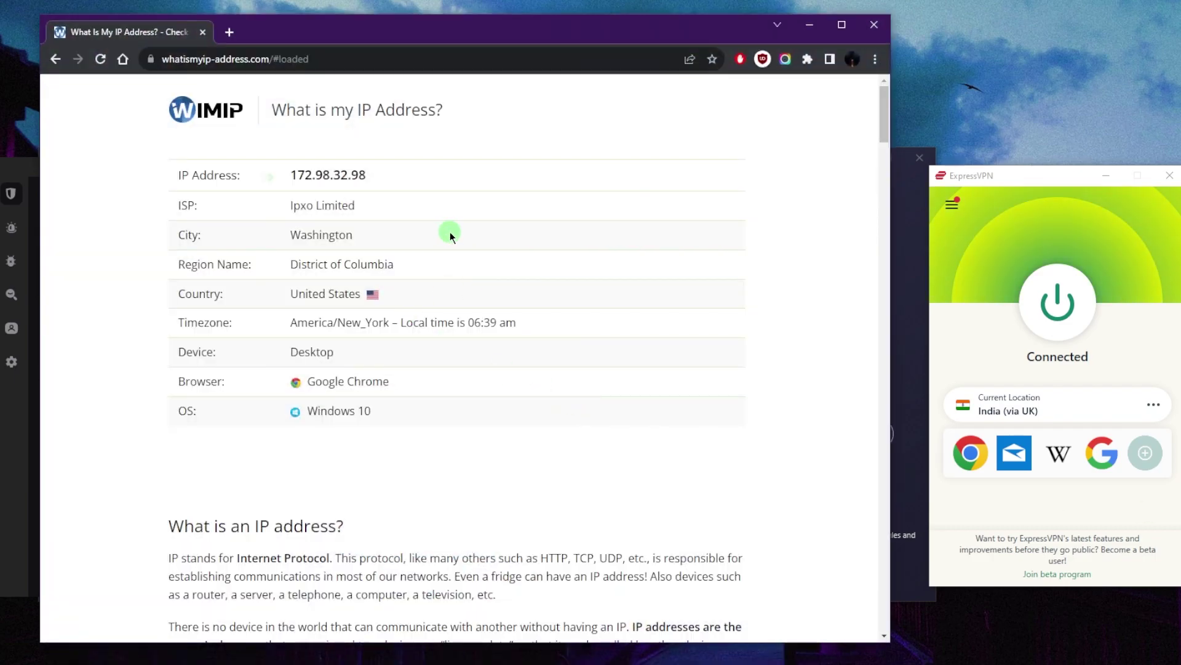
pyautogui.press('F5')
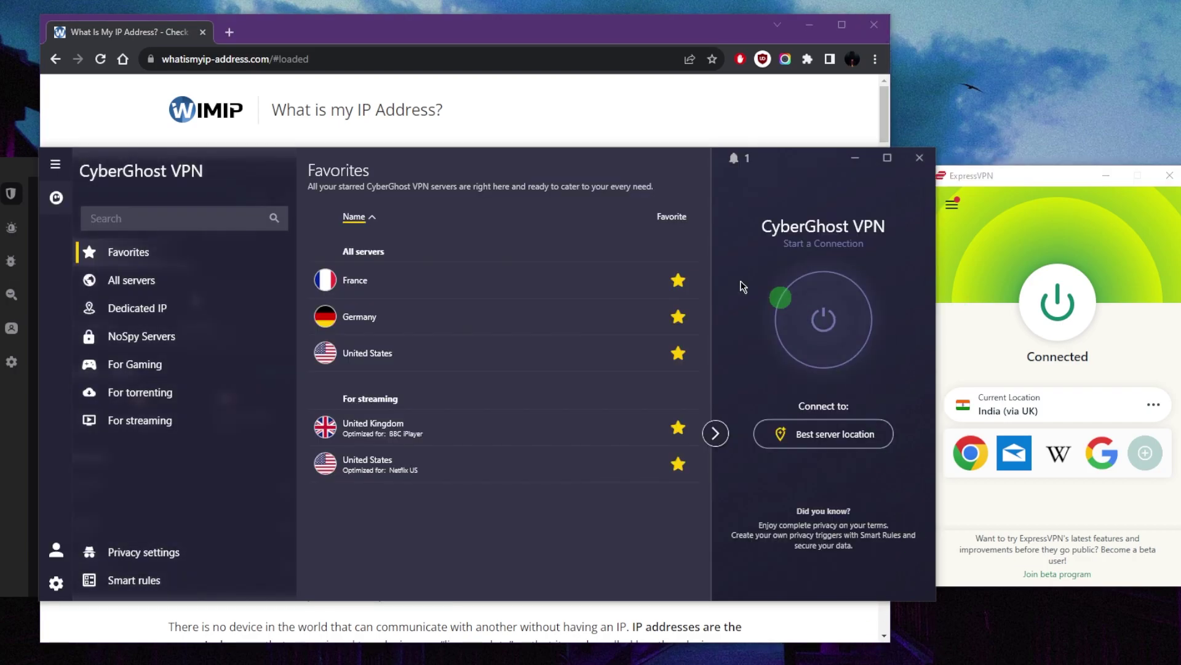
pyautogui.click(576, 342)
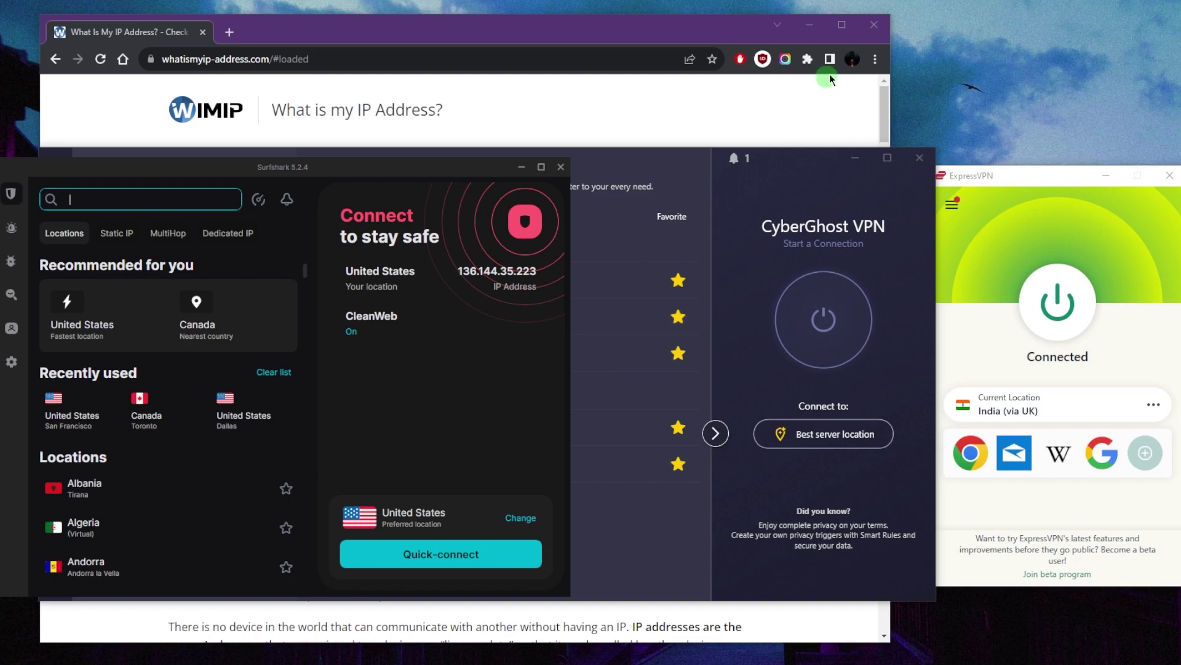
pyautogui.click(1035, 263)
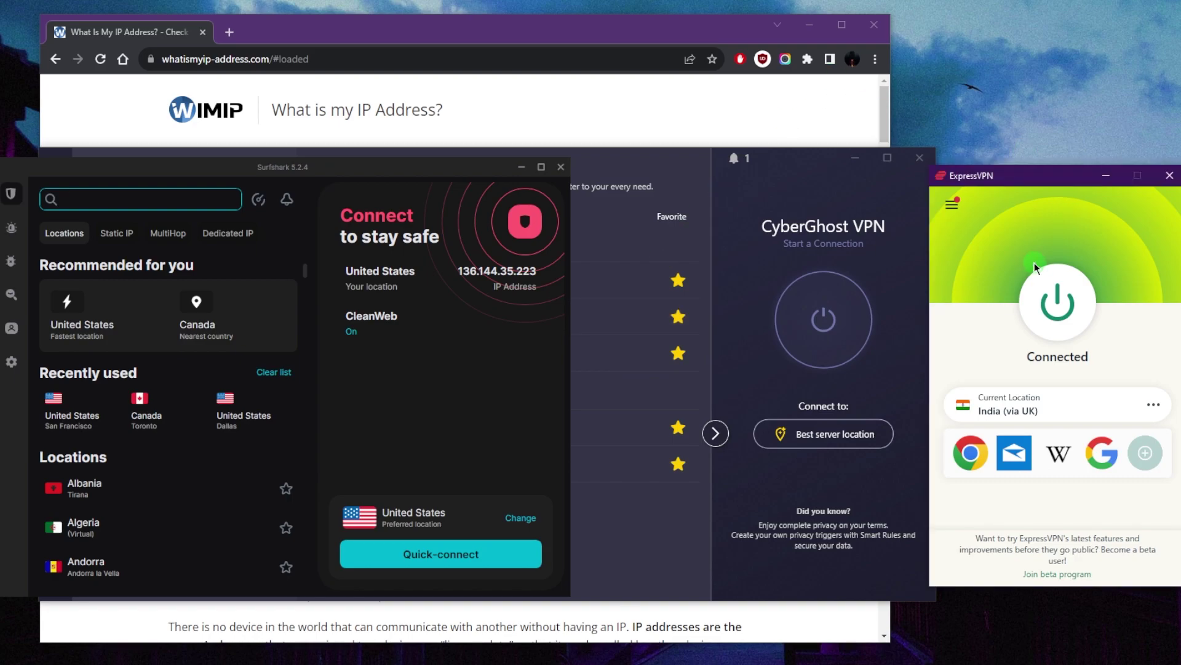
pyautogui.click(955, 206)
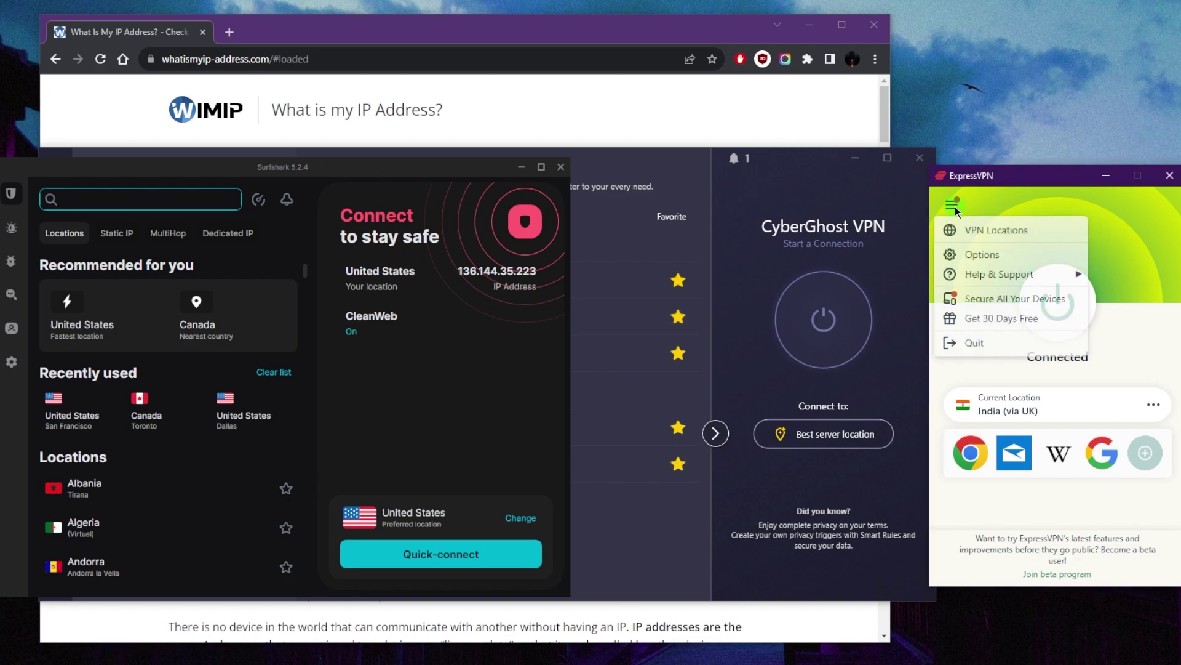
pyautogui.click(972, 227)
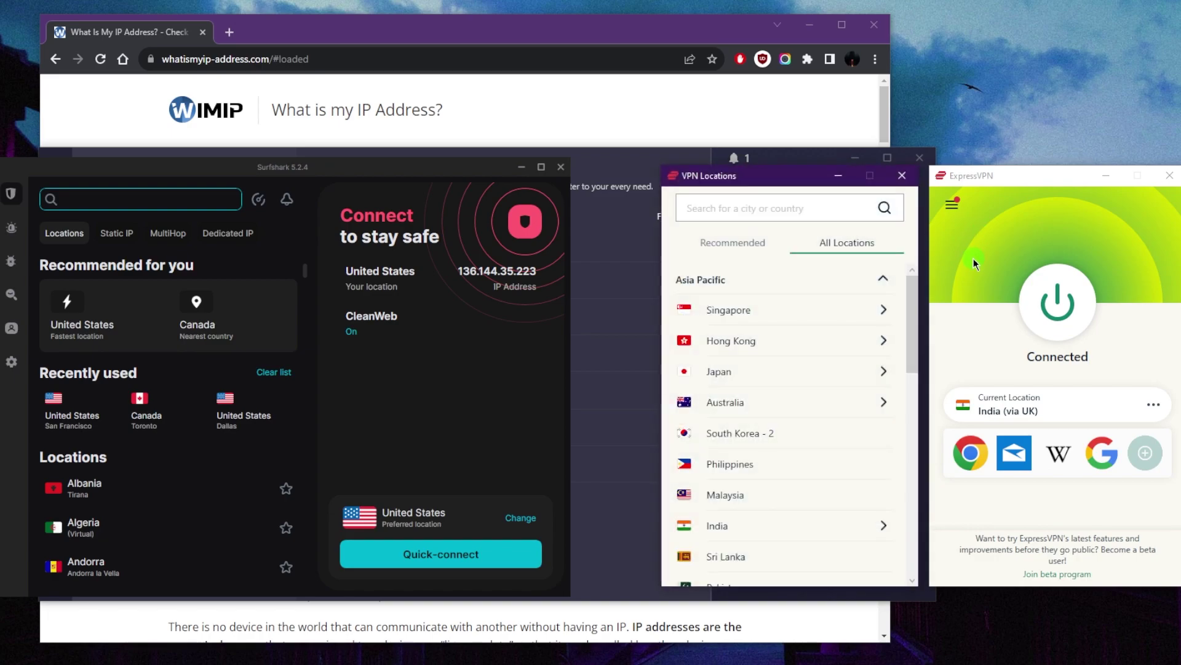
pyautogui.click(890, 282)
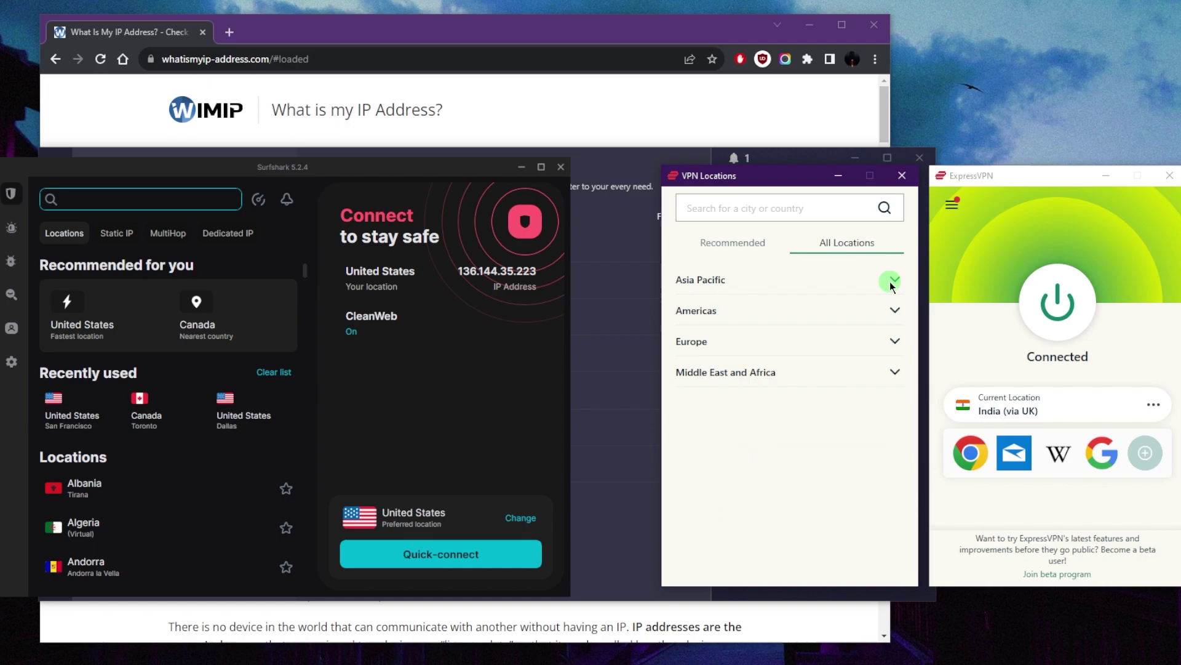
pyautogui.click(902, 182)
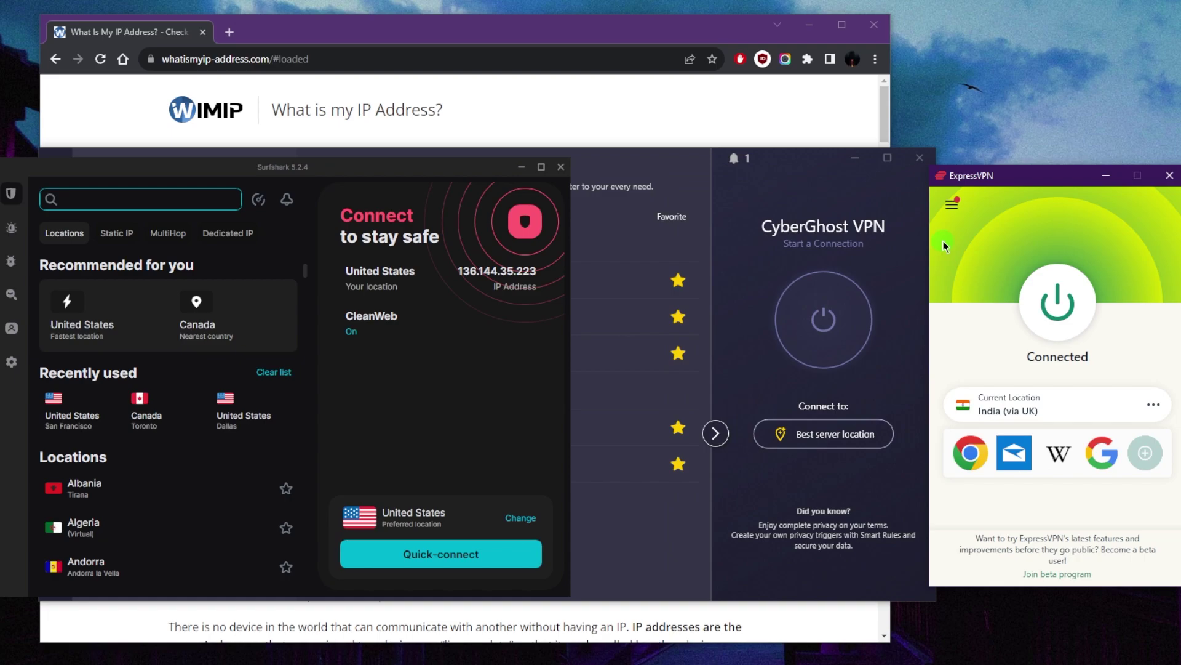
pyautogui.click(951, 207)
pyautogui.click(1011, 206)
pyautogui.click(381, 175)
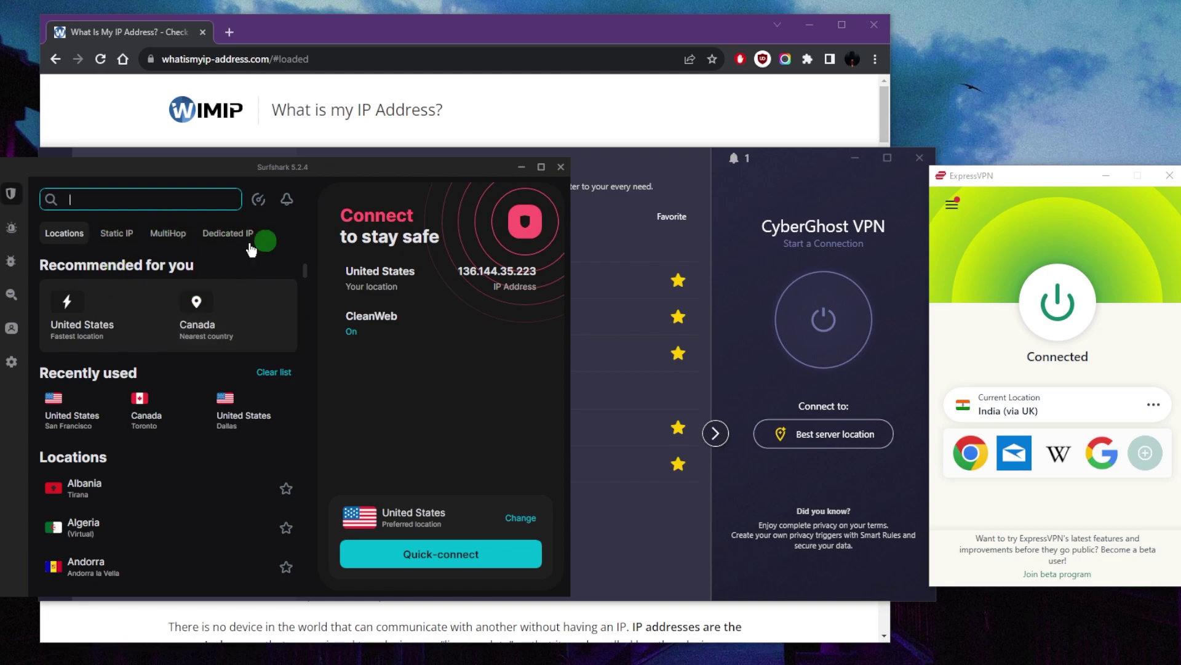
# Step: Open Surfshark's VPN settings and review CleanWeb on, Kill Switch off and OpenVPN (TCP) protocol
pyautogui.click(15, 373)
pyautogui.click(132, 203)
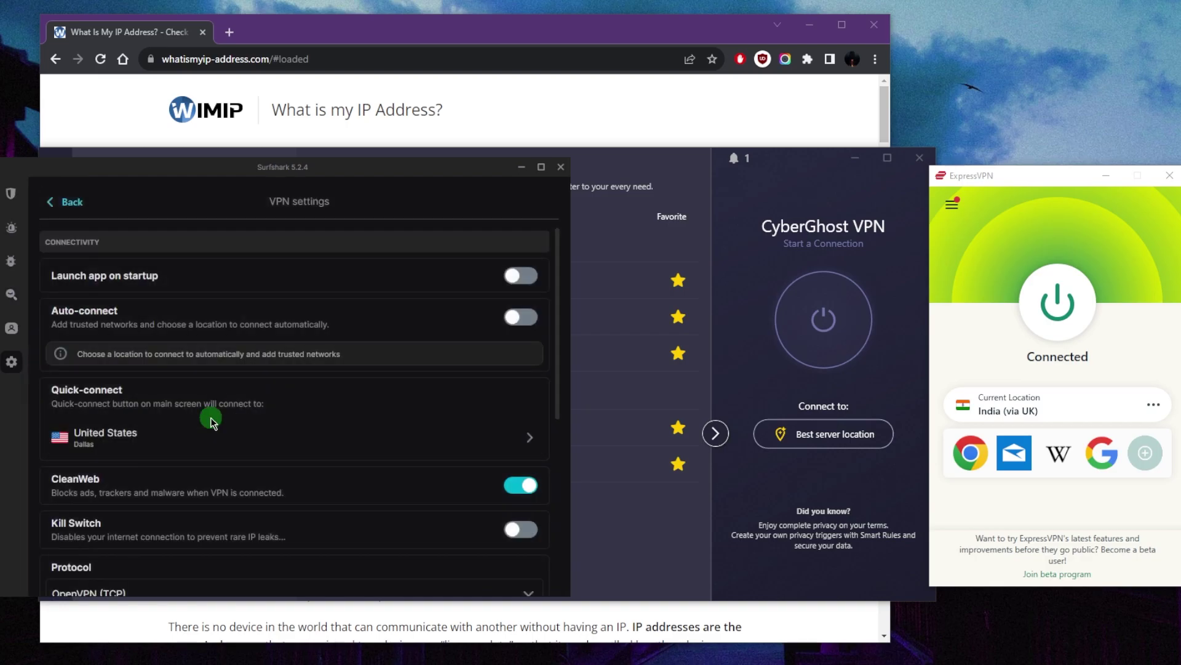
pyautogui.scroll(-3, 184, 369)
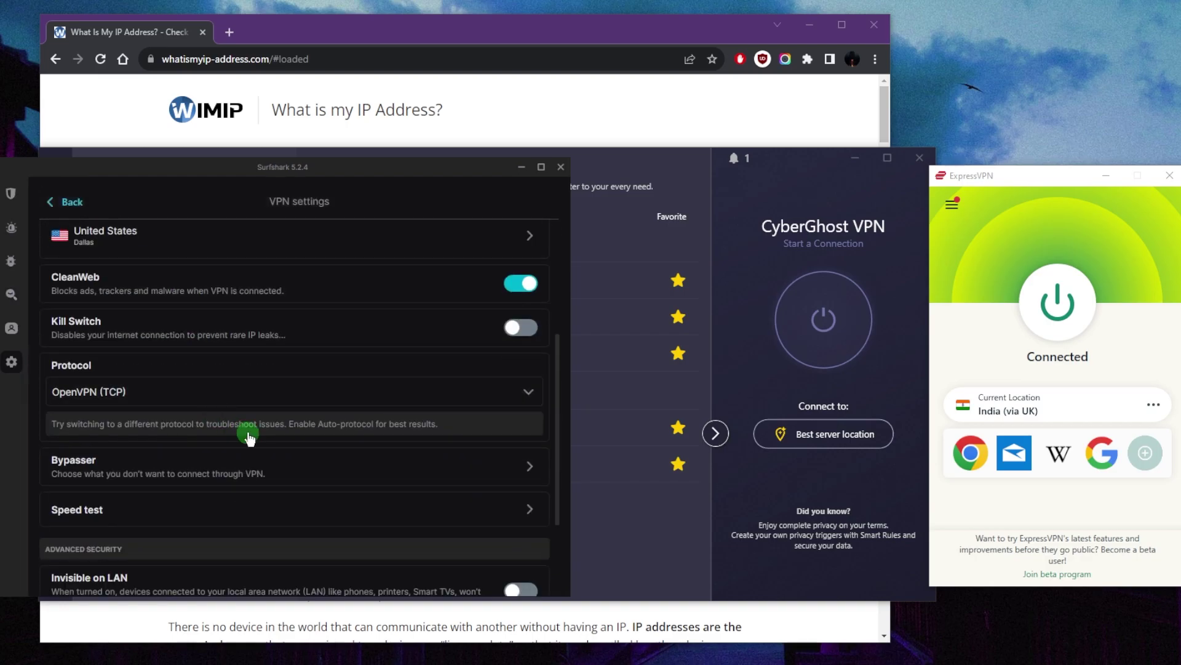
pyautogui.scroll(-2, 249, 437)
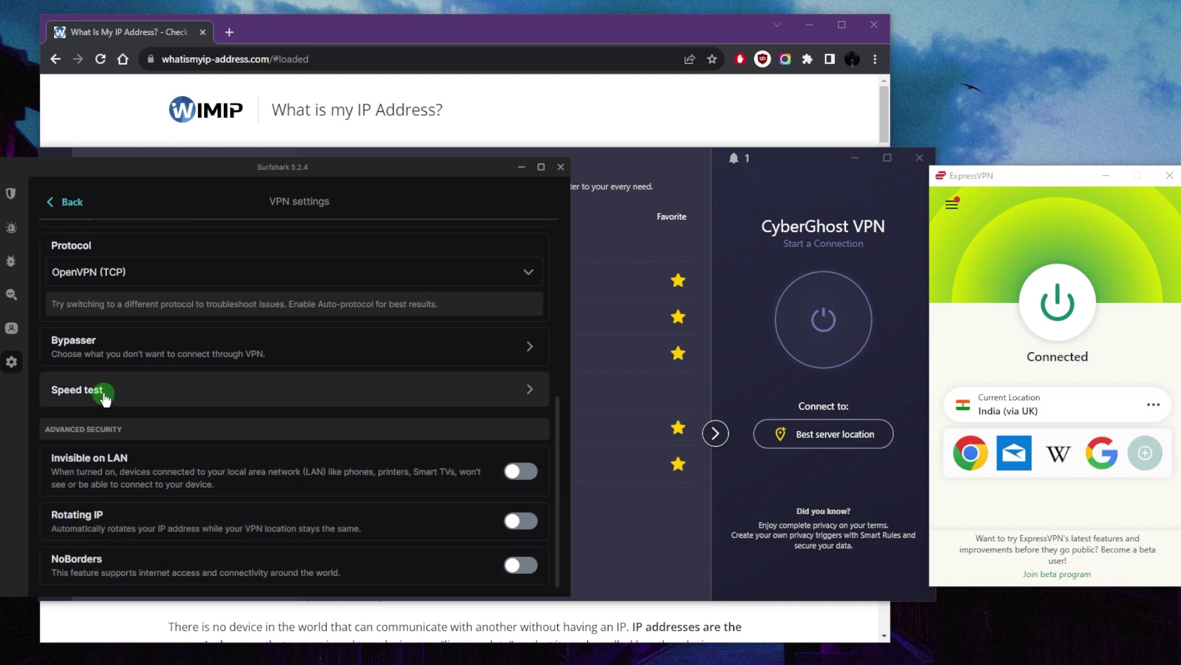
pyautogui.scroll(2, 116, 486)
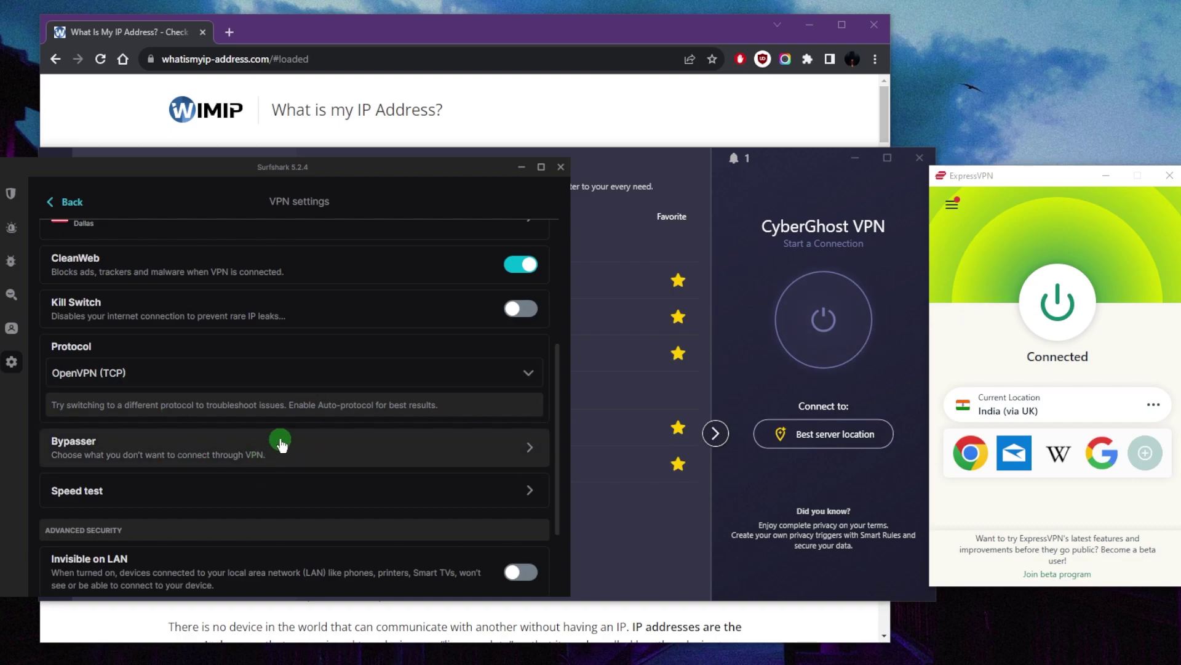
# Step: Enable per-app split tunneling in ExpressVPN Options and add qBittorrent as the only VPN-routed app
pyautogui.click(952, 204)
pyautogui.click(982, 254)
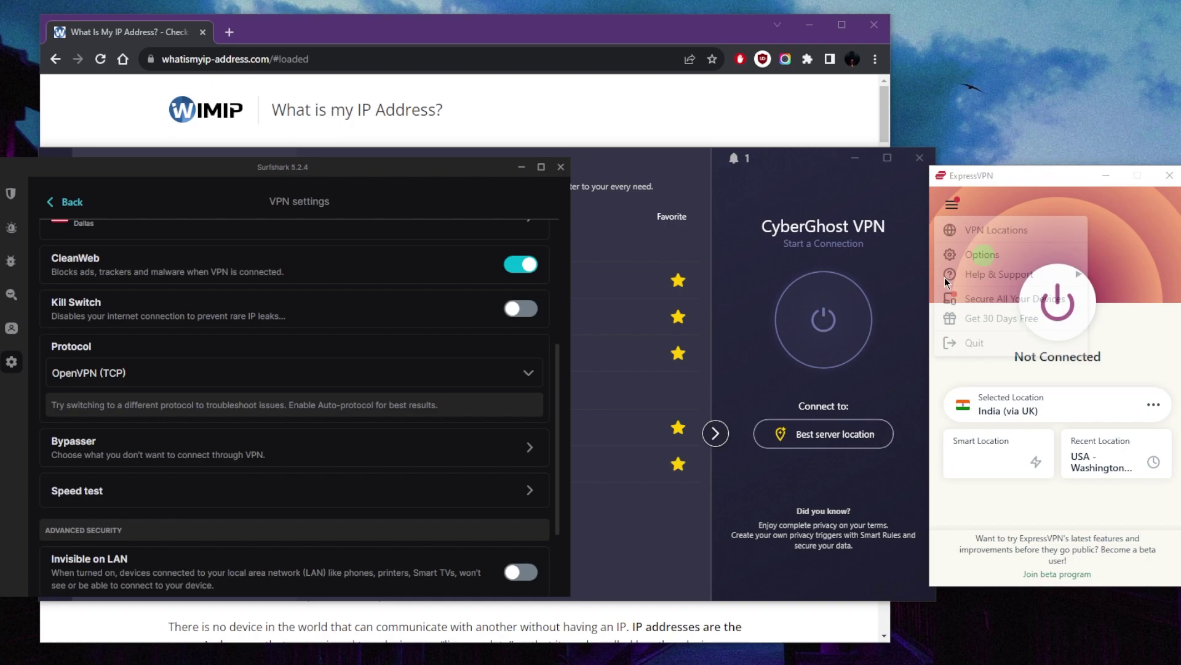
pyautogui.click(539, 420)
pyautogui.click(577, 463)
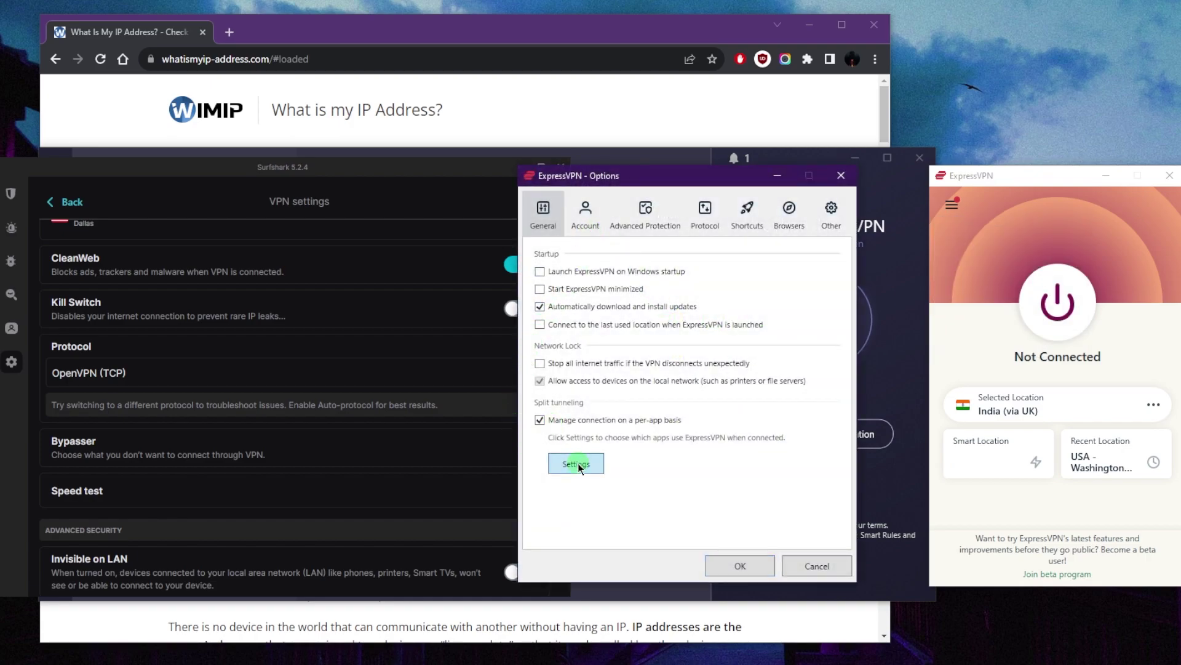
pyautogui.click(512, 382)
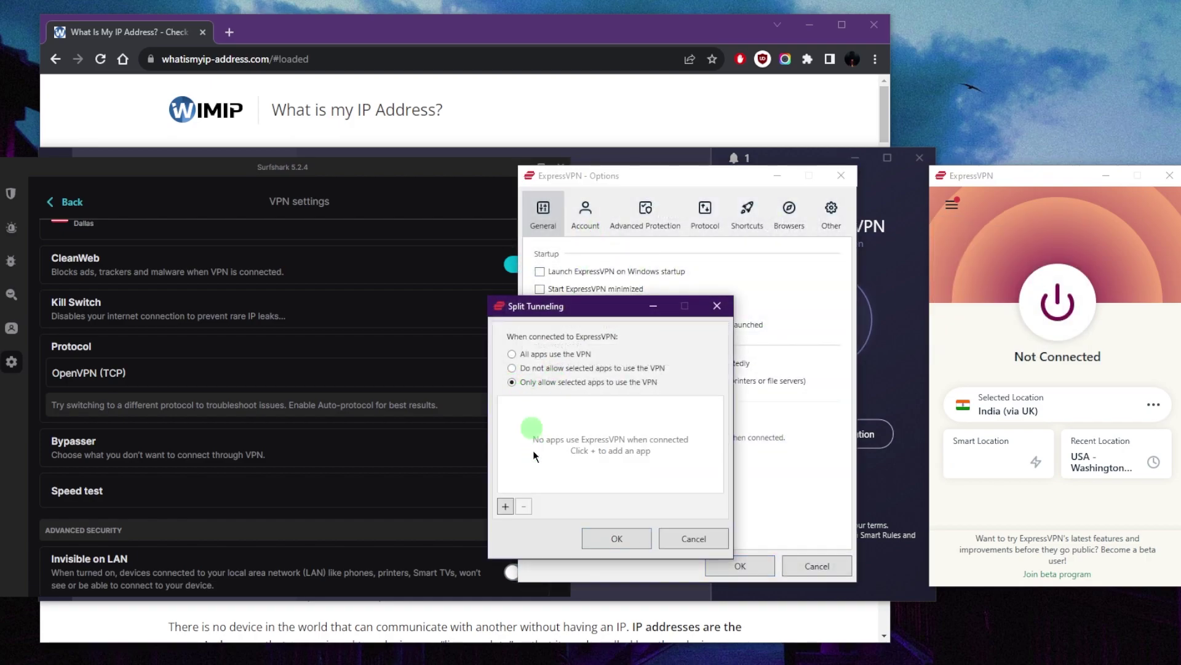
pyautogui.click(506, 505)
pyautogui.scroll(-1, 503, 420)
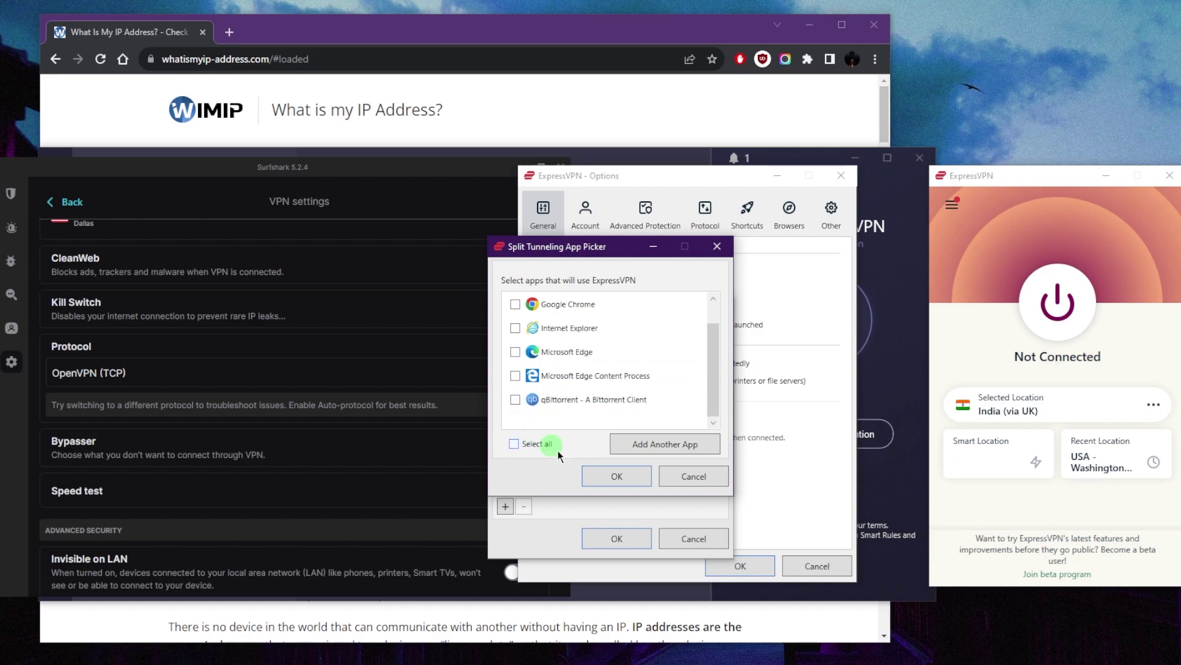
pyautogui.click(515, 400)
pyautogui.click(616, 476)
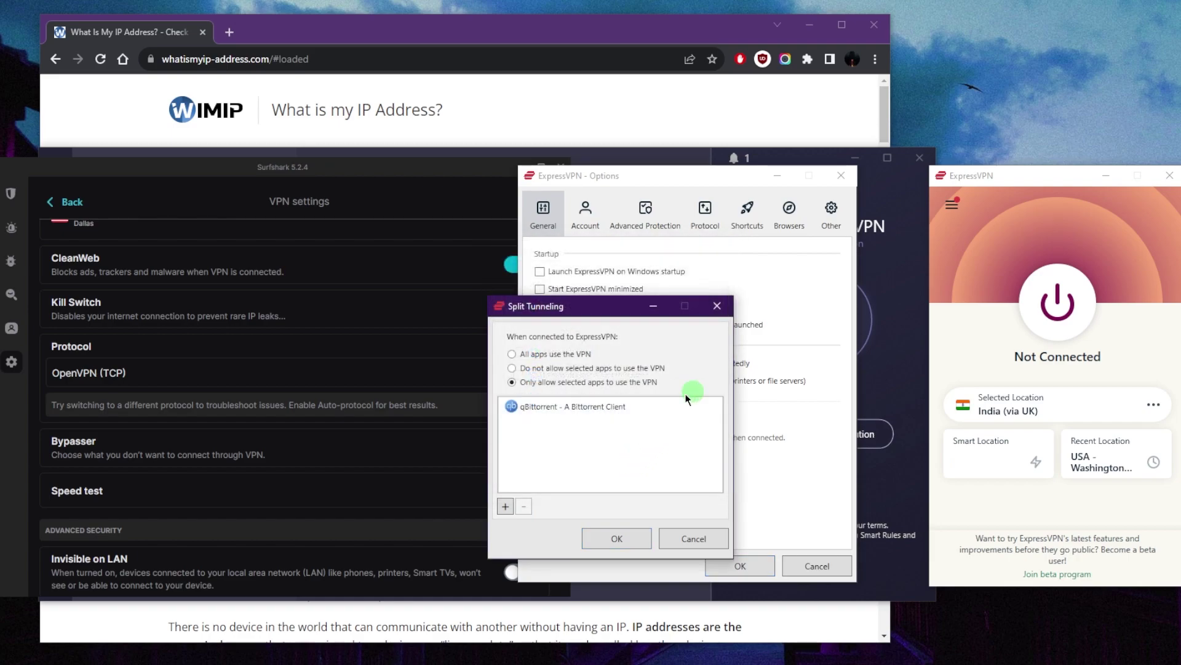
# Step: Discard the app change, untick 'Manage connection on a per-app basis', and close Options
pyautogui.click(726, 531)
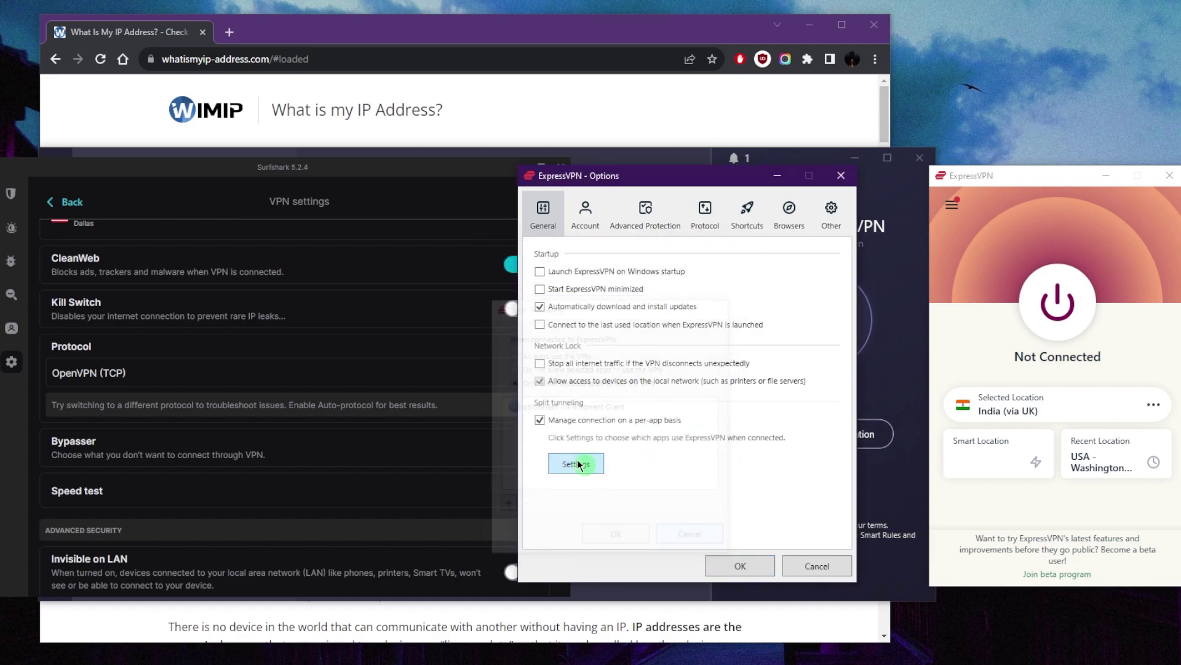
pyautogui.click(539, 420)
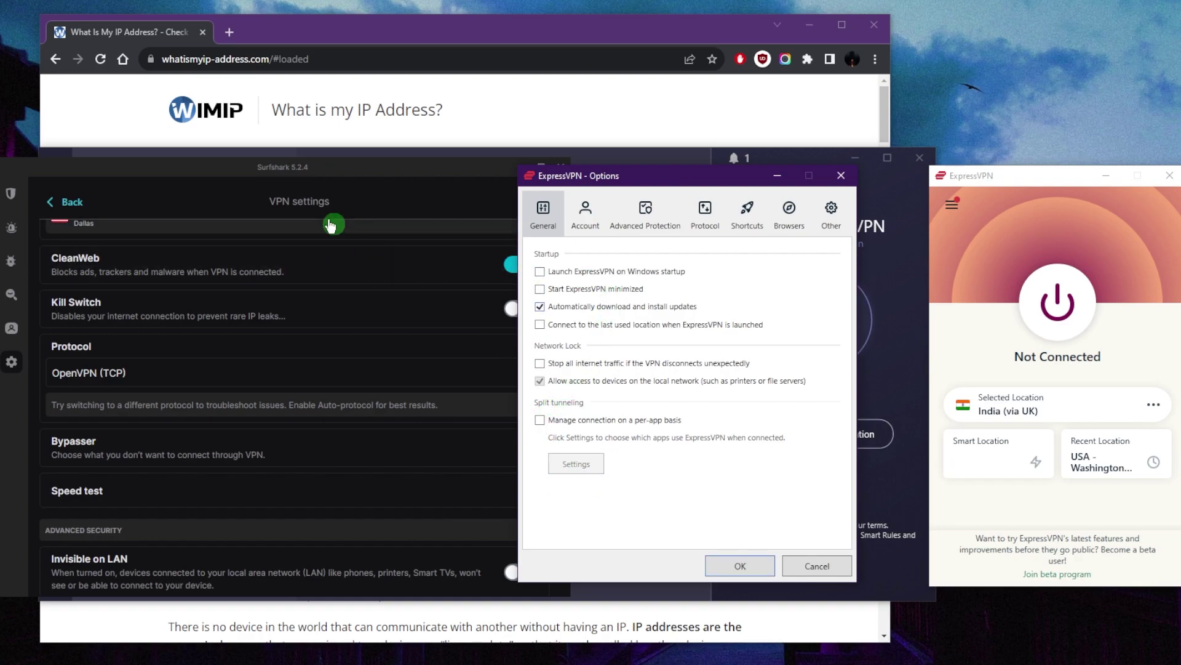
pyautogui.click(841, 176)
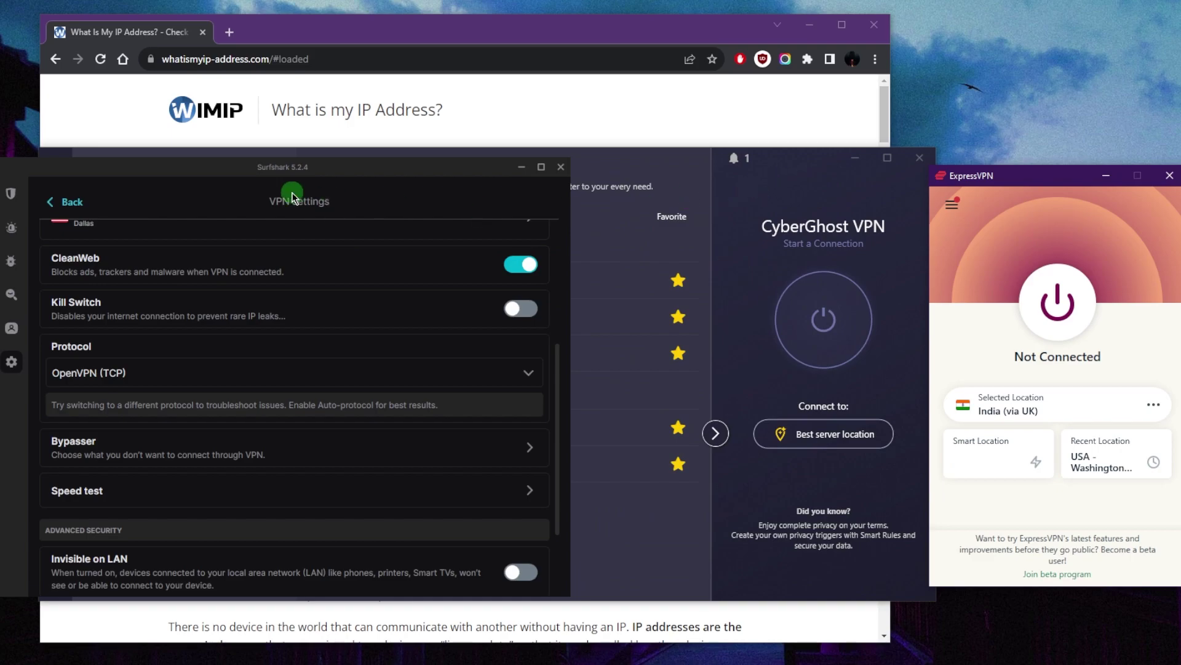
# Step: Compare CyberGhost's Favorites server list with Surfshark's VPN Locations page, then return to ExpressVPN
pyautogui.click(780, 180)
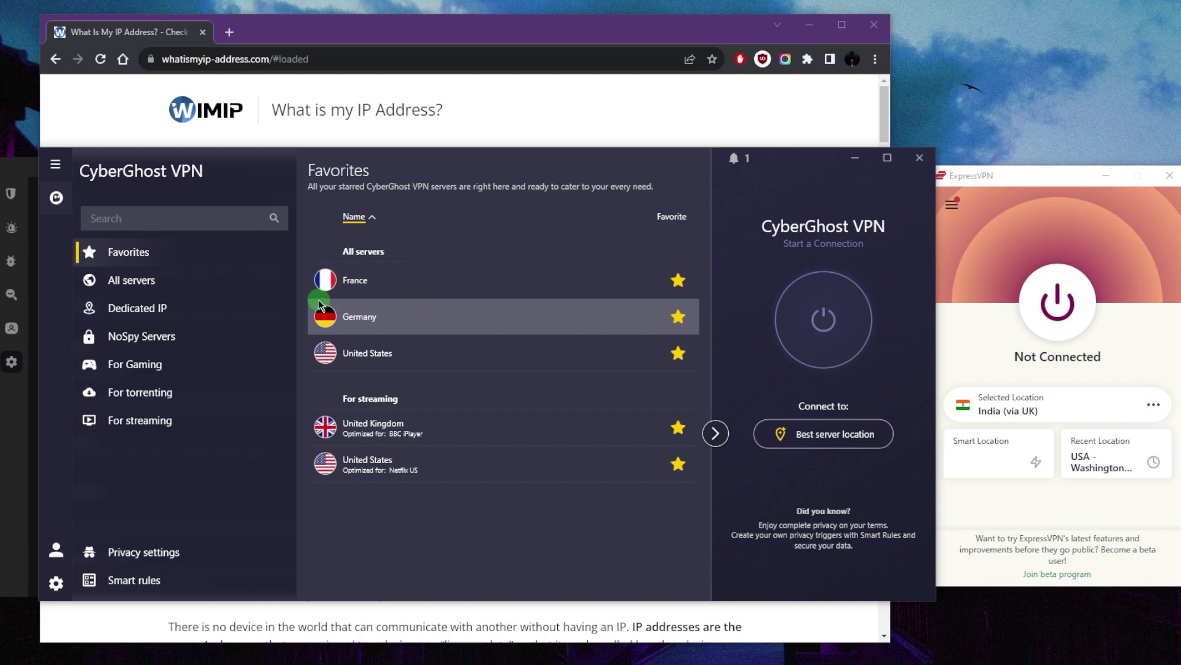
pyautogui.click(37, 167)
pyautogui.moveTo(20, 200)
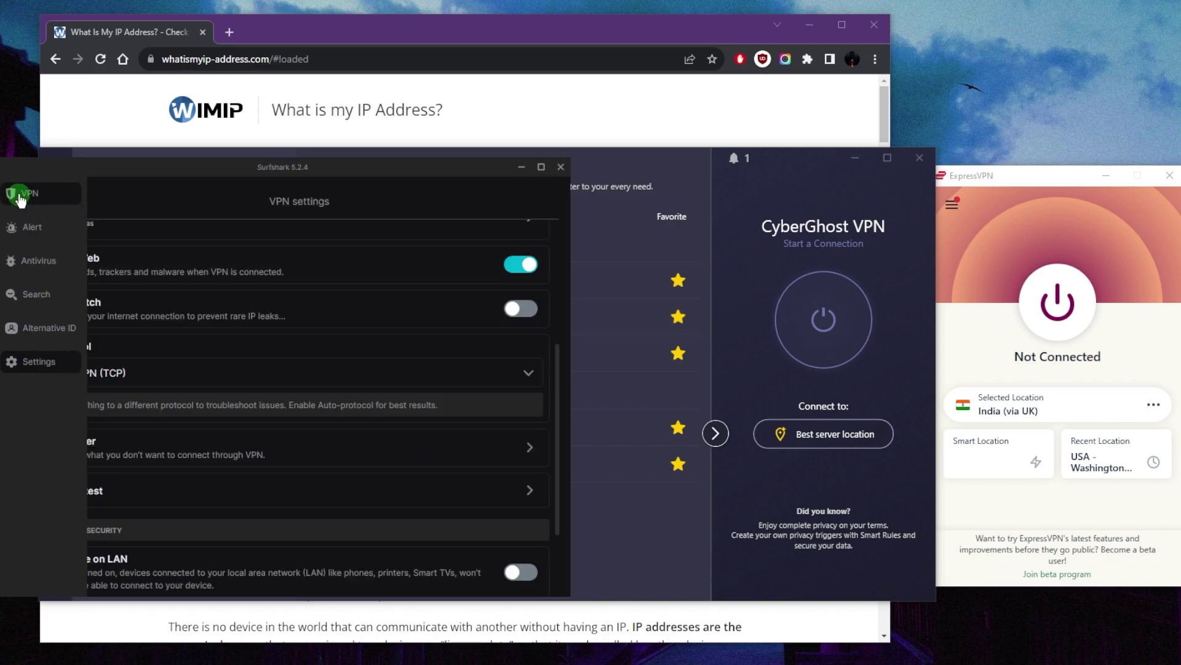
pyautogui.click(18, 197)
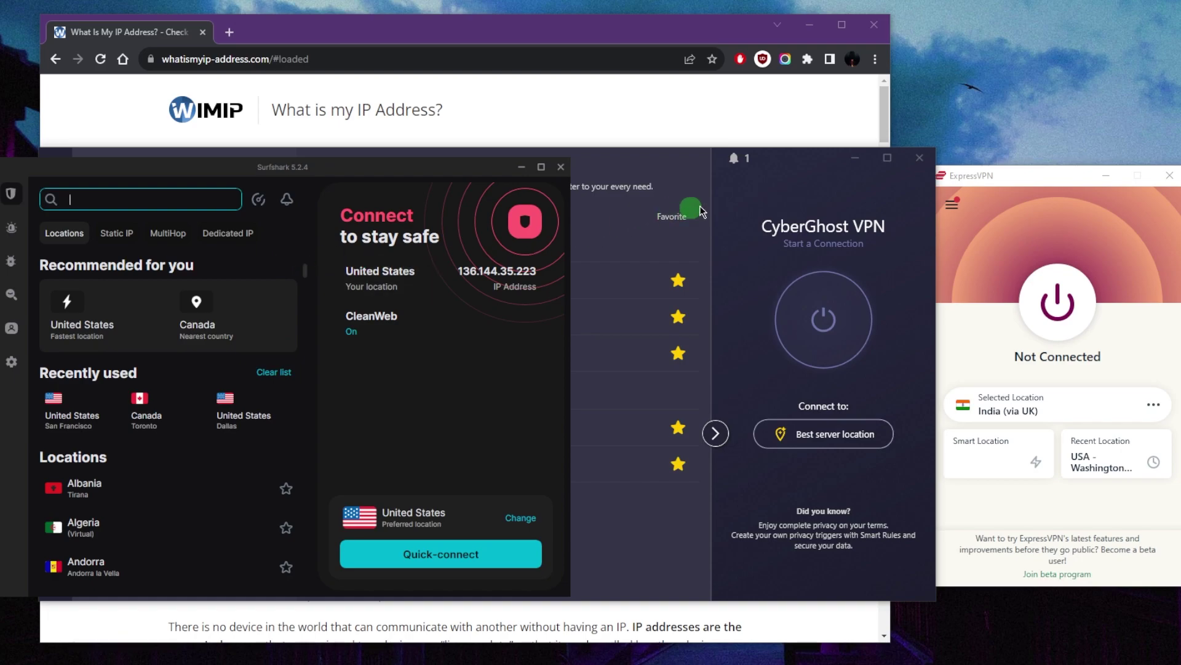
pyautogui.click(773, 189)
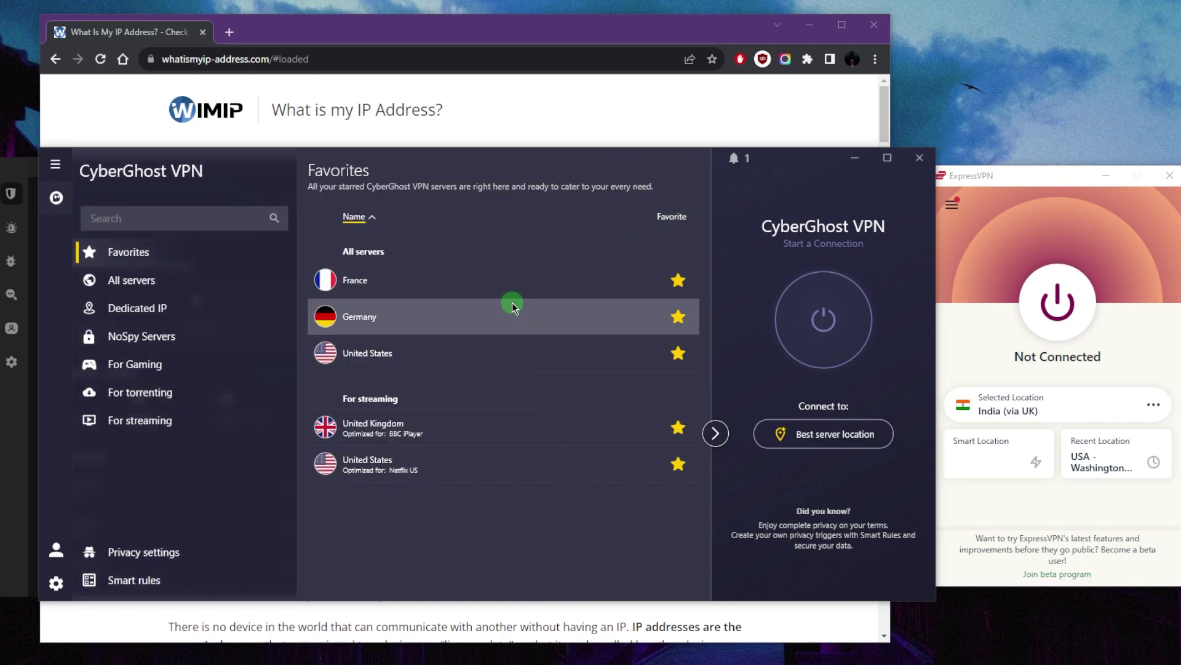
pyautogui.click(1067, 211)
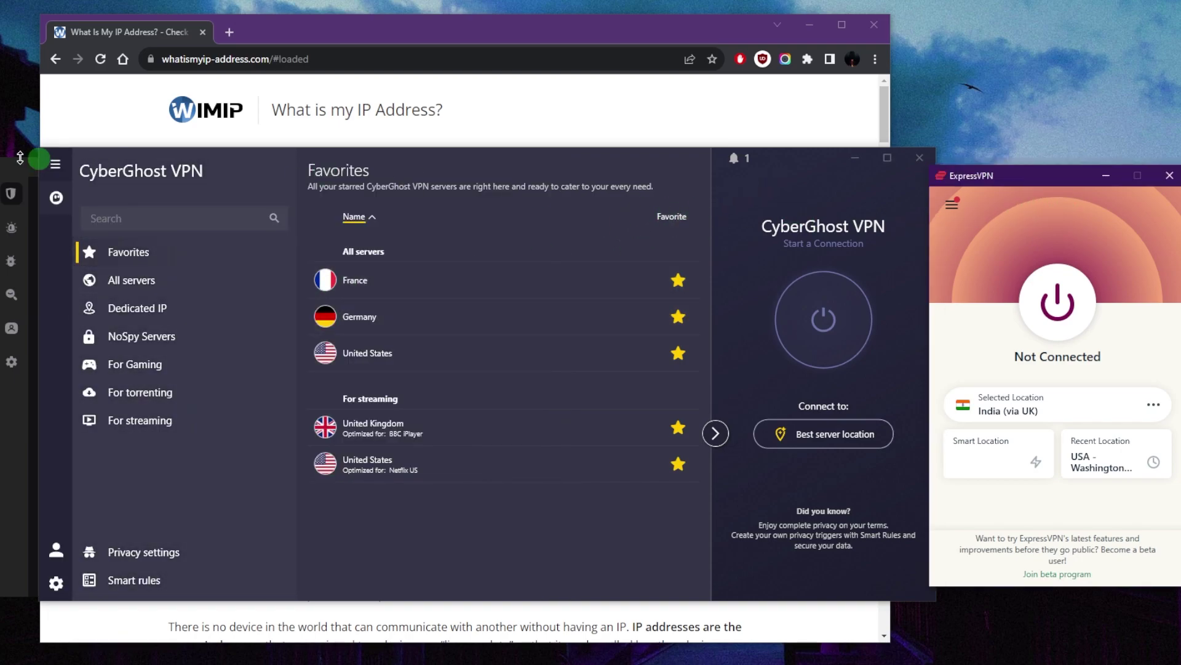
pyautogui.click(8, 176)
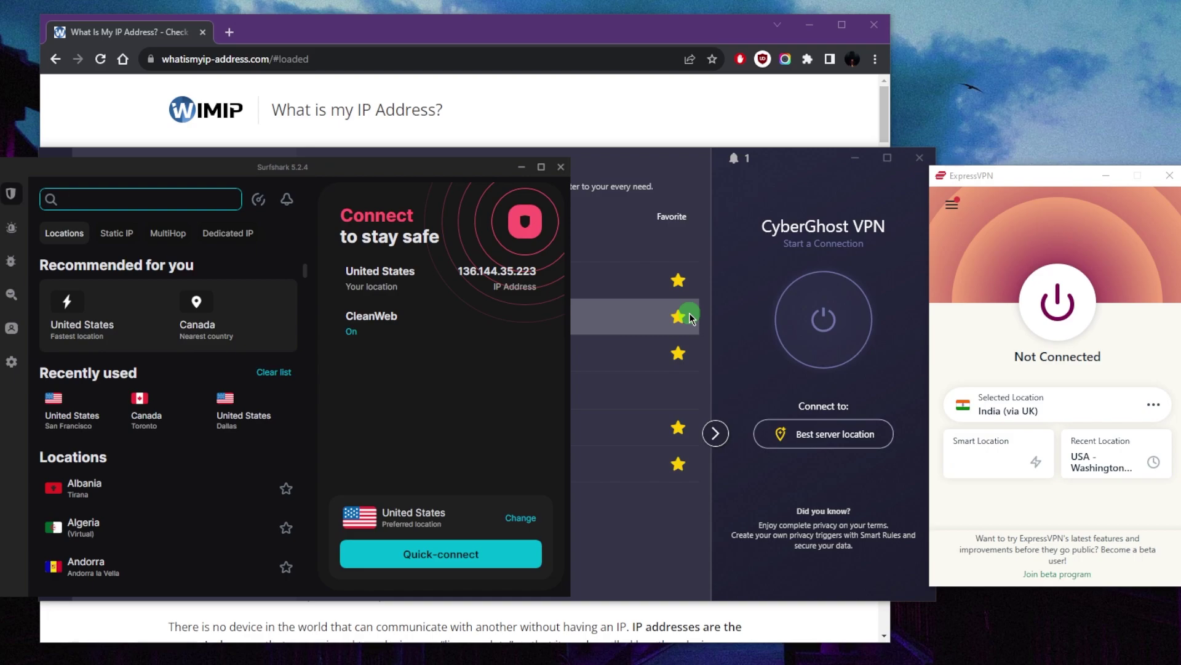
pyautogui.click(1033, 233)
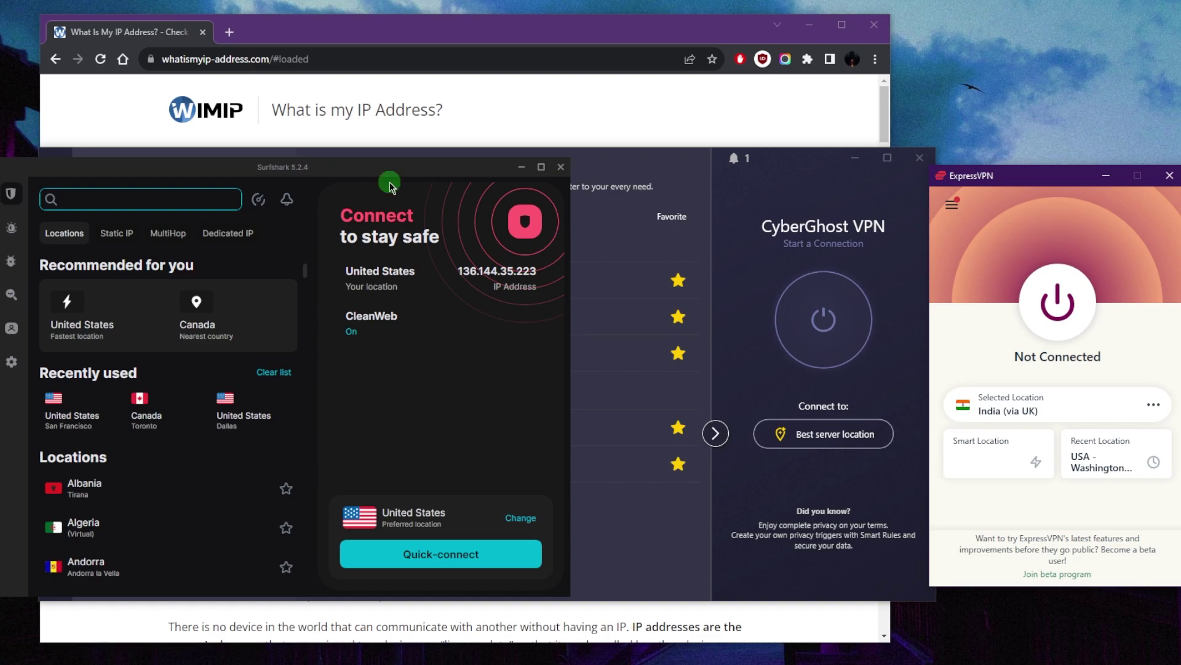
pyautogui.click(352, 353)
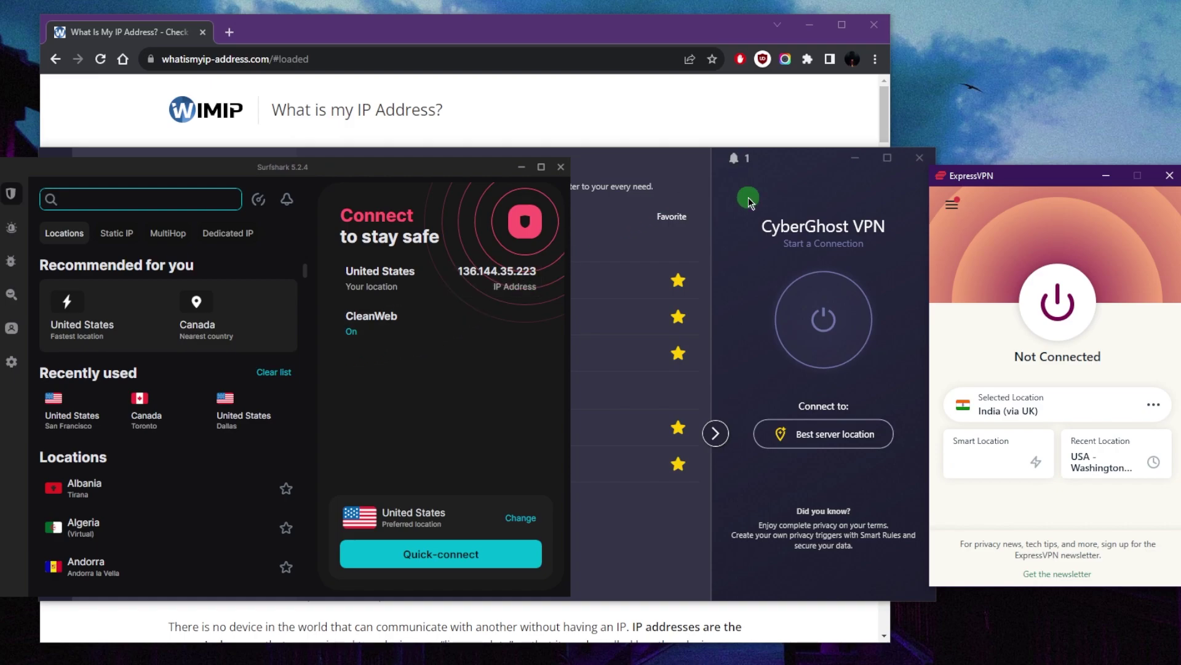
pyautogui.click(766, 202)
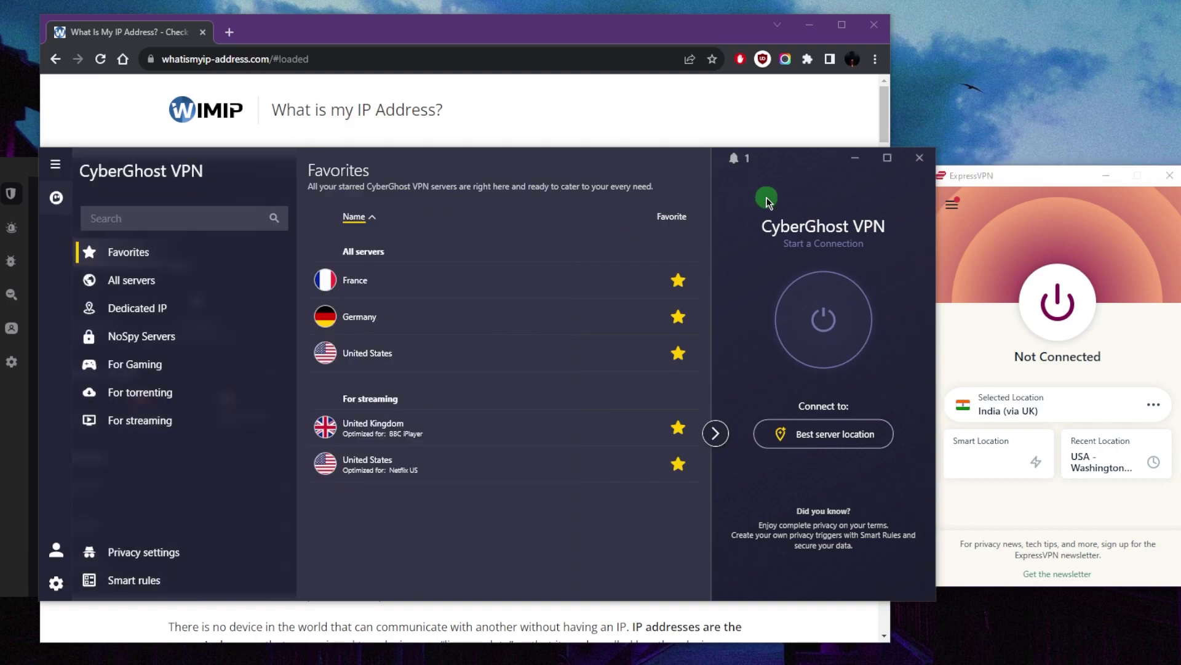
pyautogui.click(6, 176)
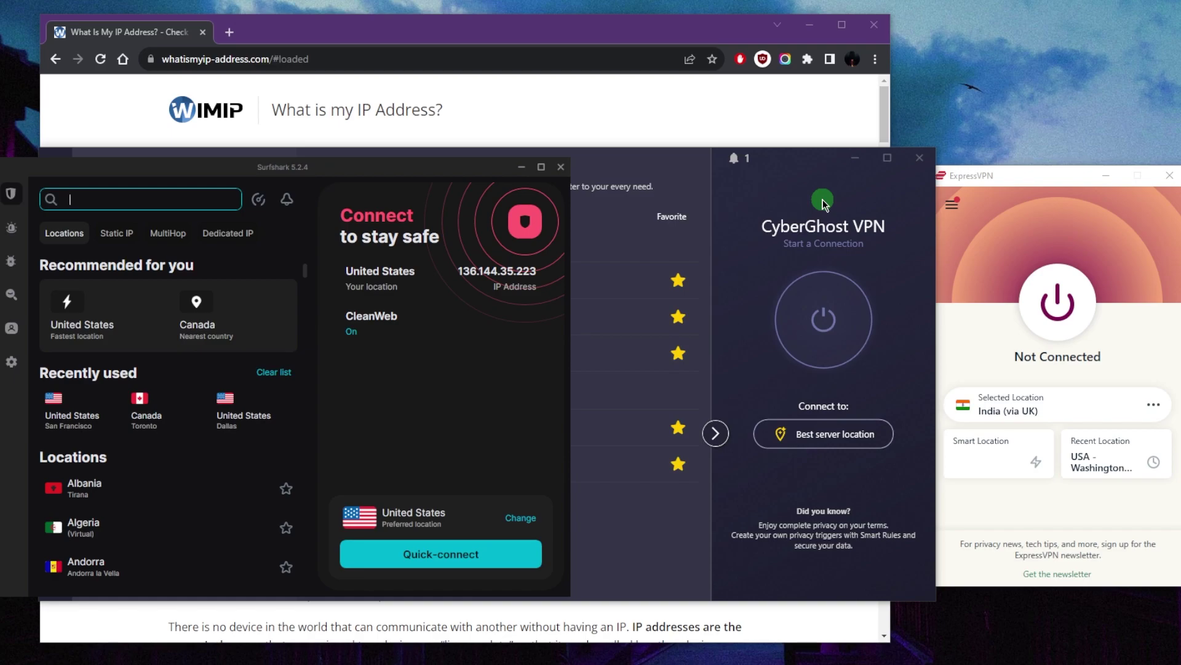
pyautogui.click(822, 201)
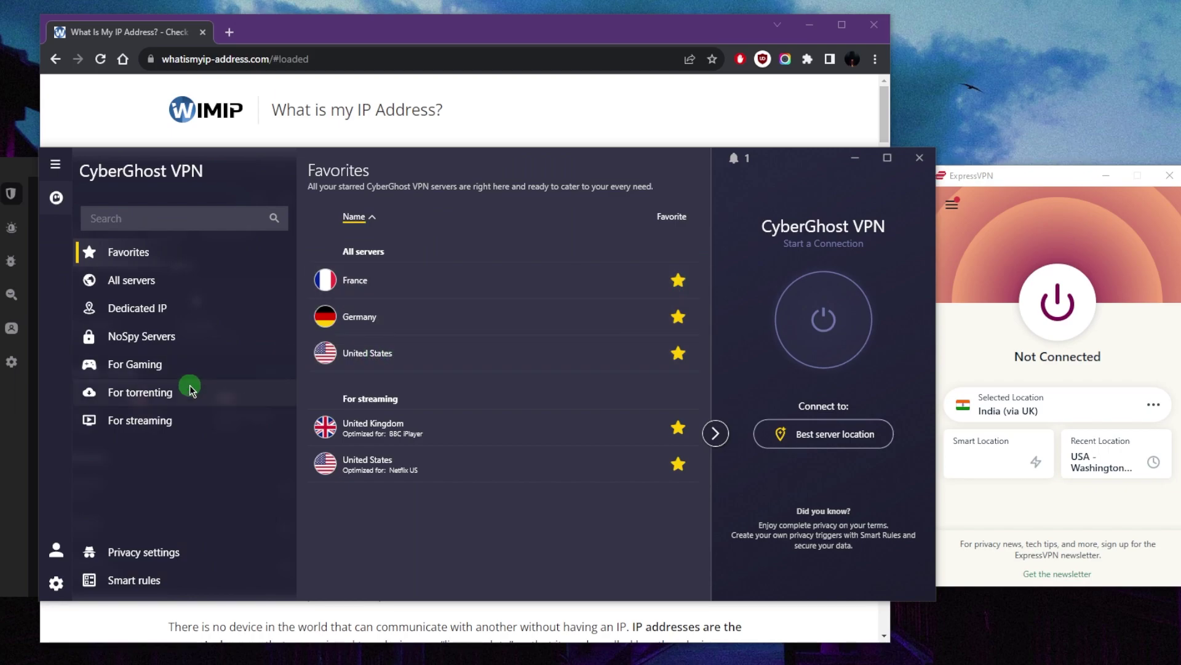
pyautogui.click(19, 178)
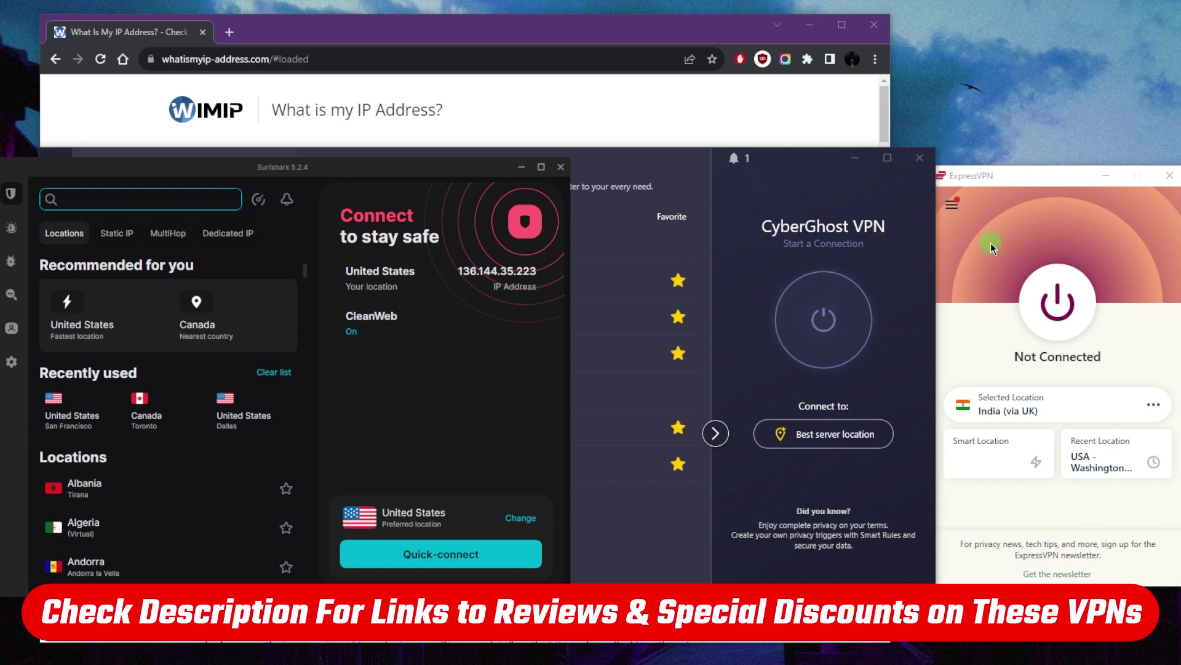
# Step: Load expressvpn.com in Chrome, showing the Black Friday offer of 3 extra months free
pyautogui.click(956, 255)
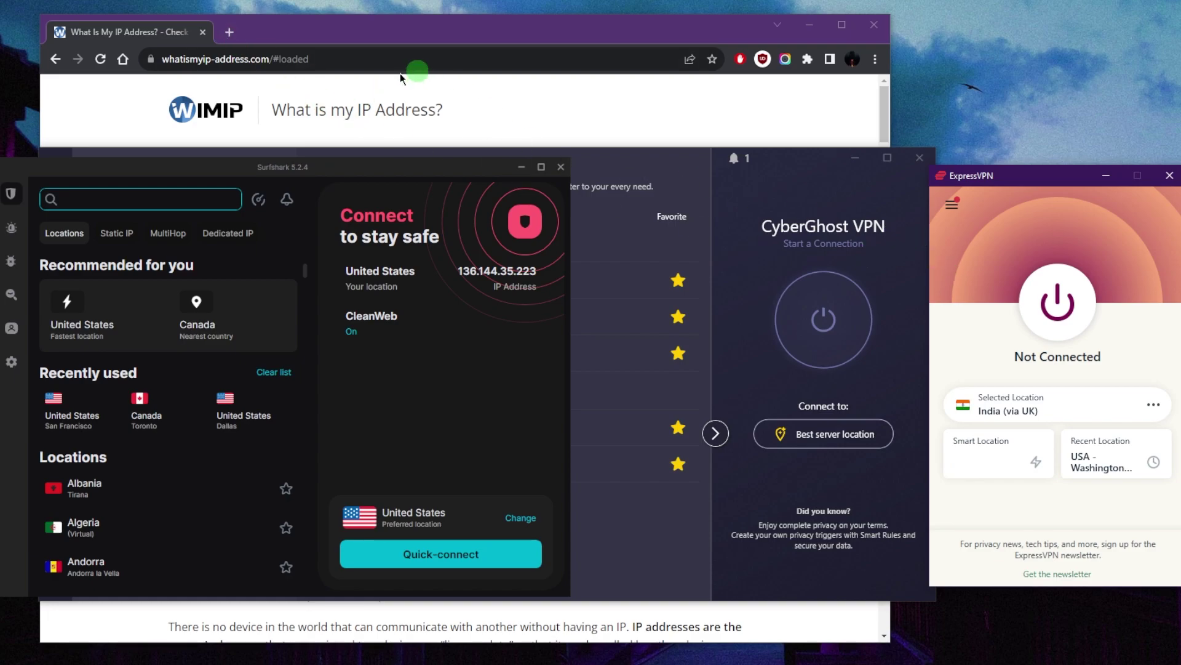
pyautogui.click(268, 54)
pyautogui.write('expressvpn.com')
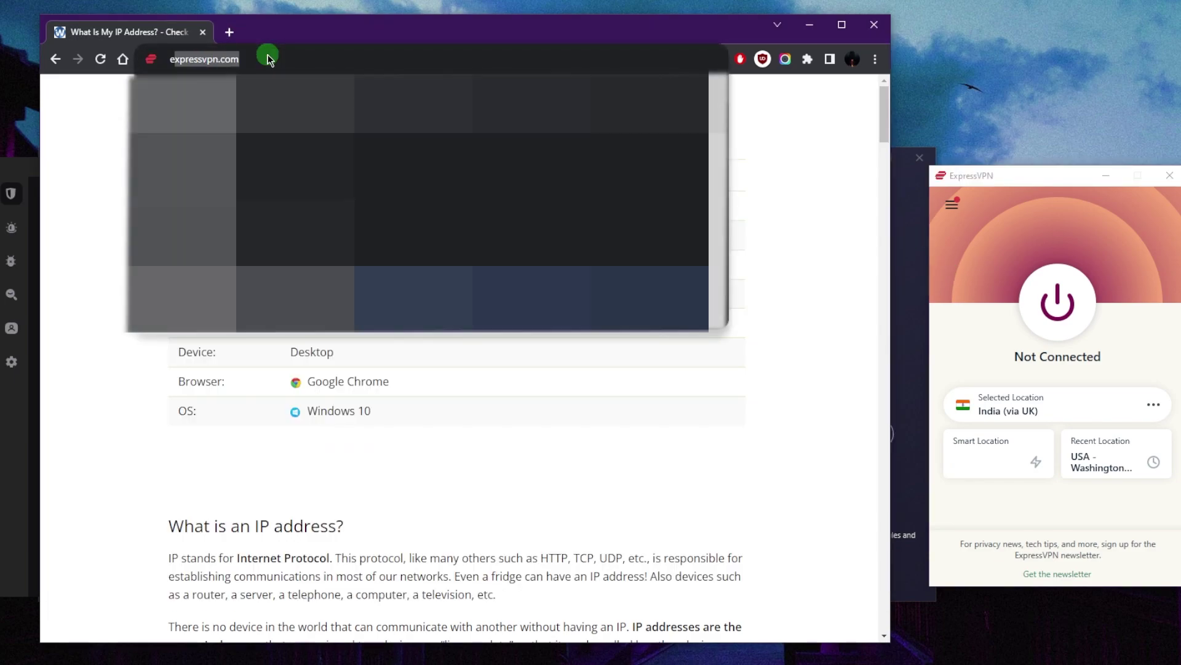
pyautogui.press('Return')
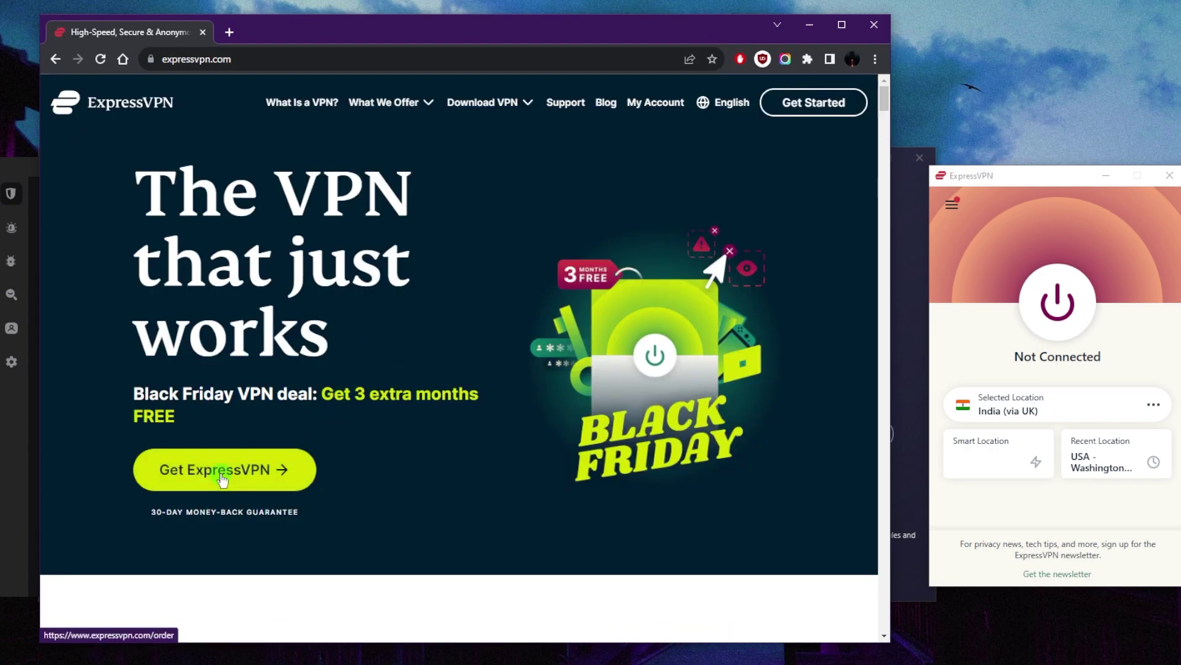
# Step: Open the Get ExpressVPN order page and scroll to the $12.95, $9.99 and $6.67 plan cards
pyautogui.click(289, 468)
pyautogui.scroll(-3, 541, 348)
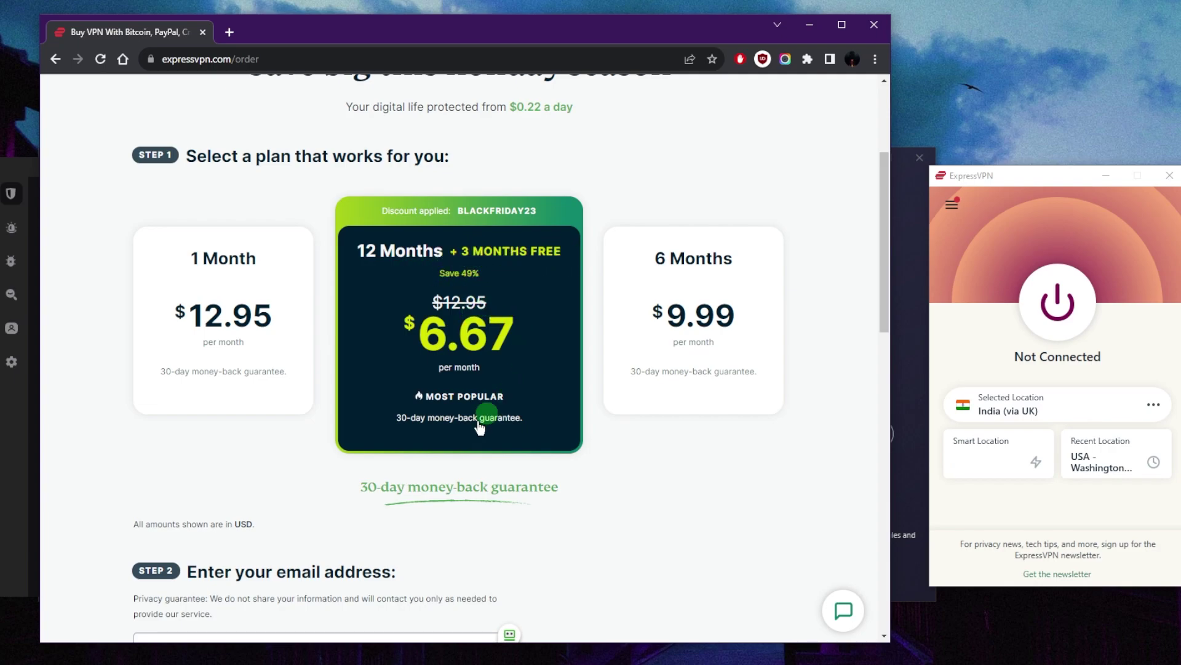
pyautogui.moveTo(338, 486); pyautogui.dragTo(575, 485)
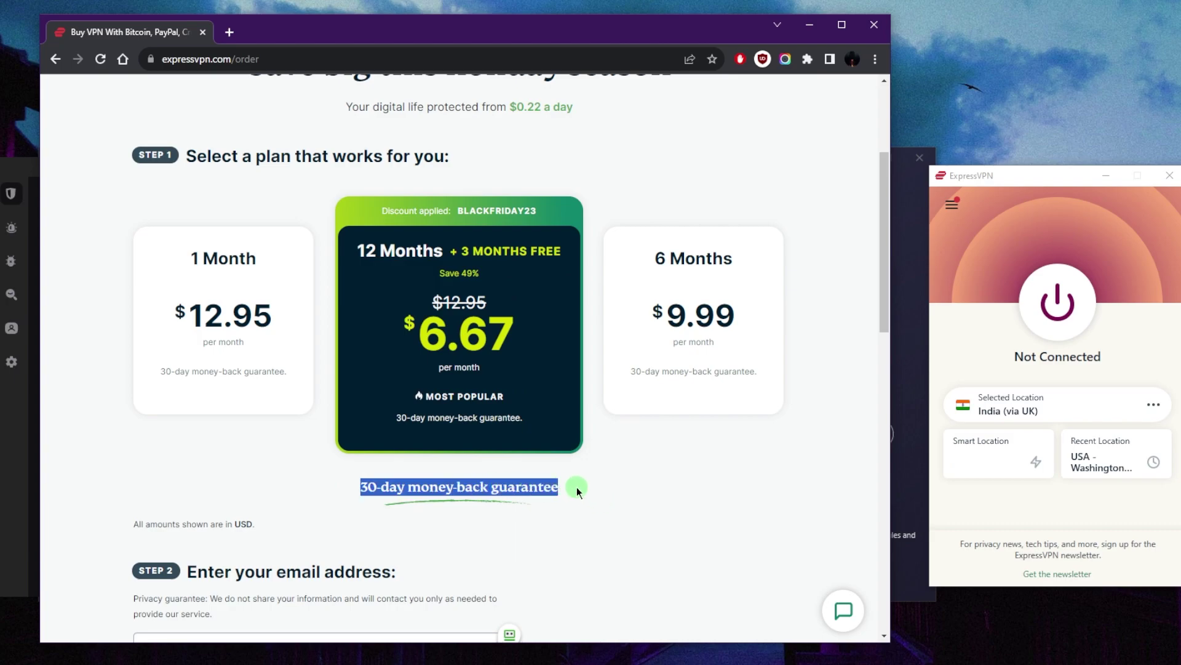
pyautogui.click(575, 487)
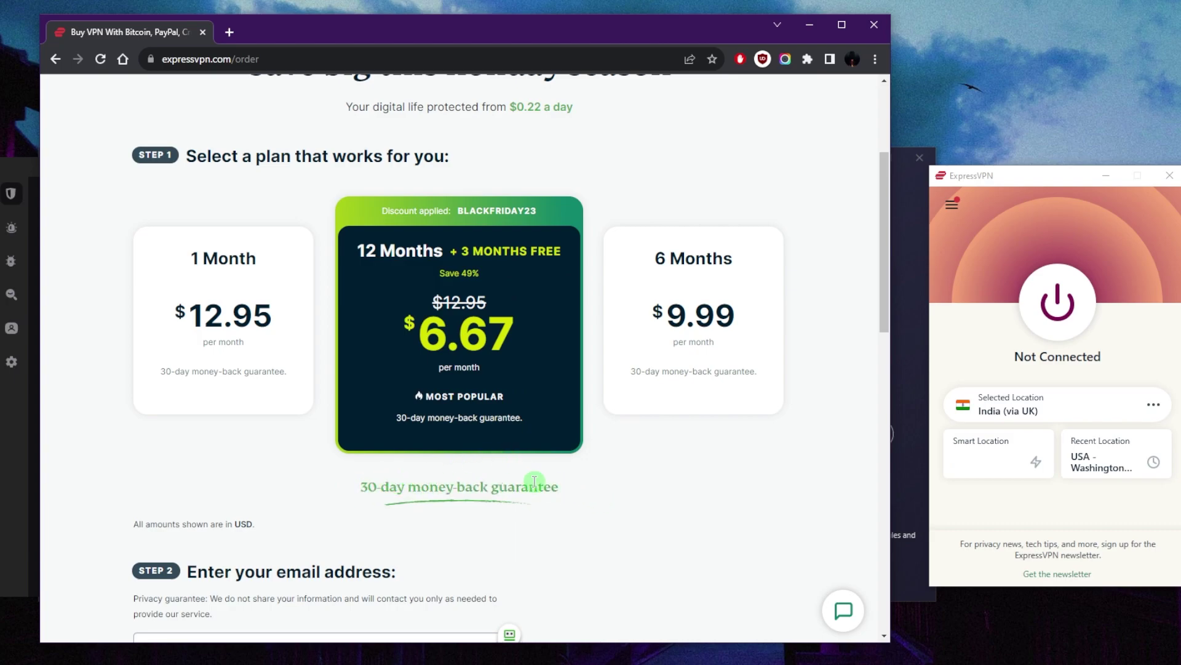